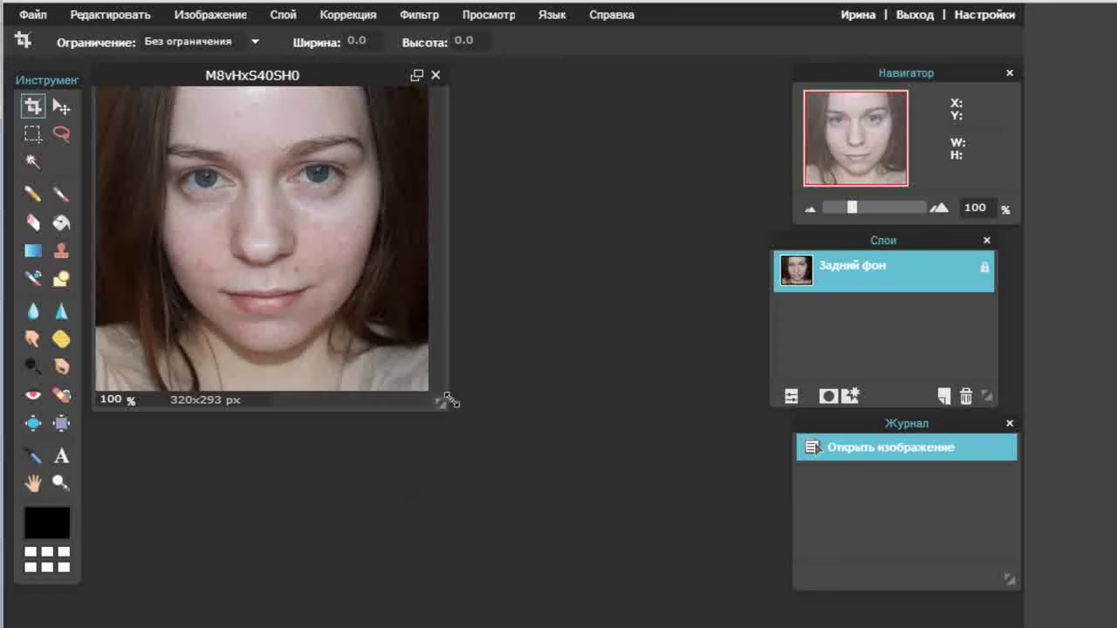
Enlarge the portrait window to fill the workspace and return the view to 100%.
mouse_move(439, 404)
mouse_down()
mouse_move(709, 539)
mouse_move(782, 613)
mouse_up()
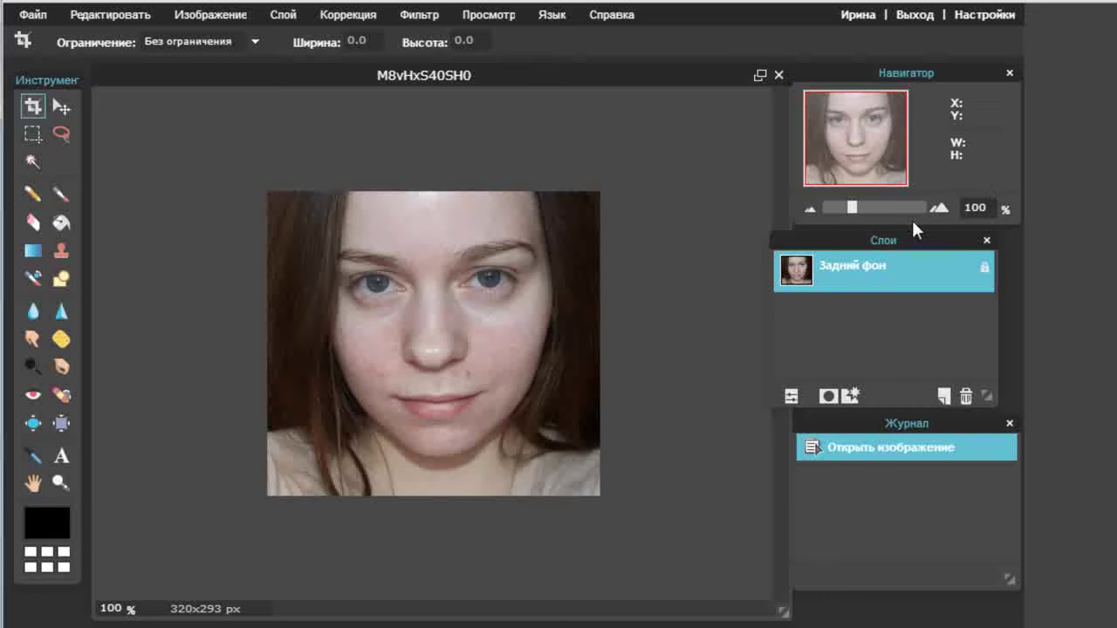
click(937, 210)
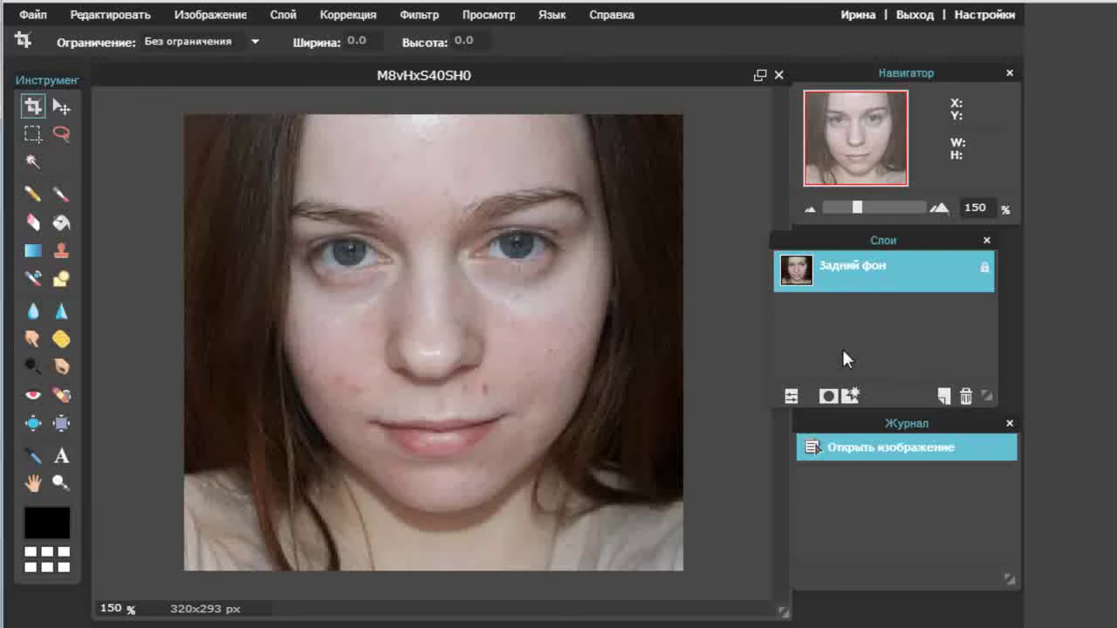
click(809, 209)
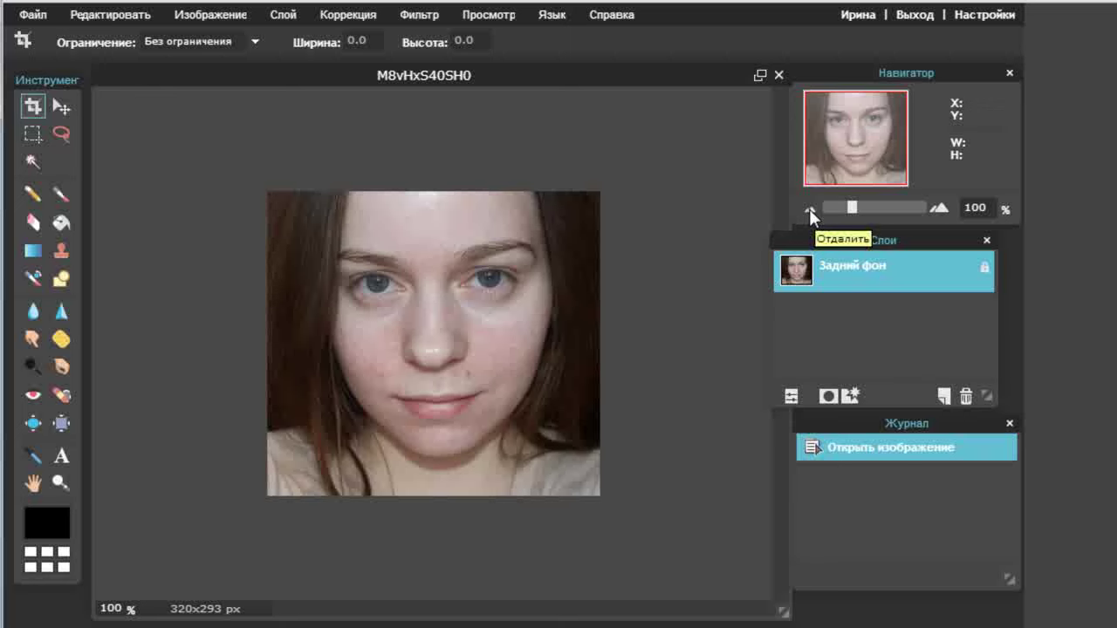
Zoom into the face in two steps, 150% then 200%.
click(60, 483)
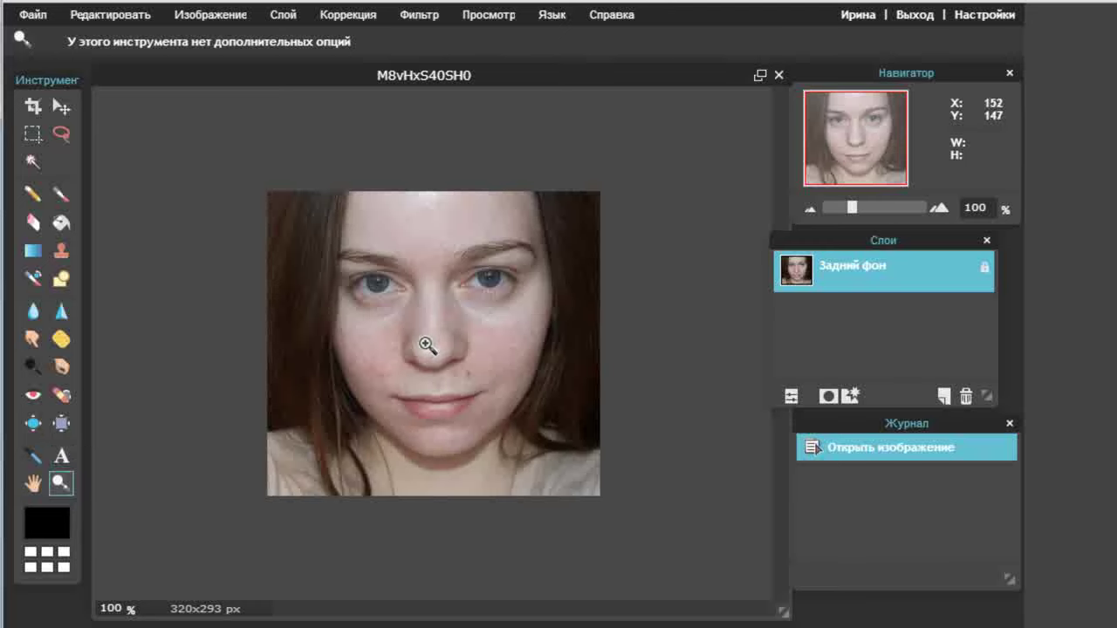
click(426, 346)
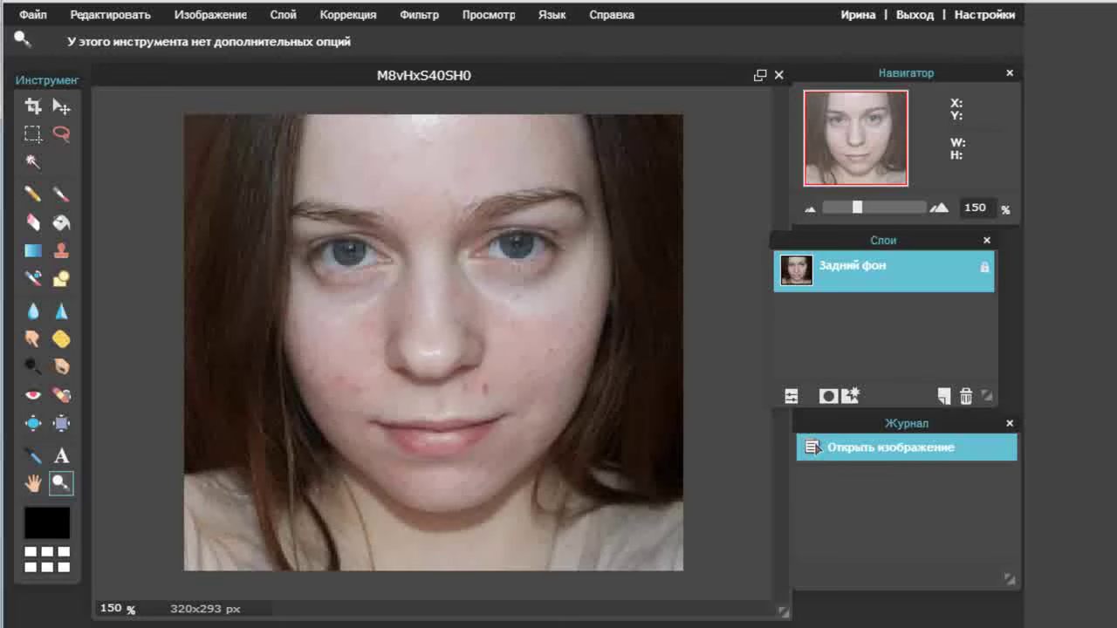
click(400, 404)
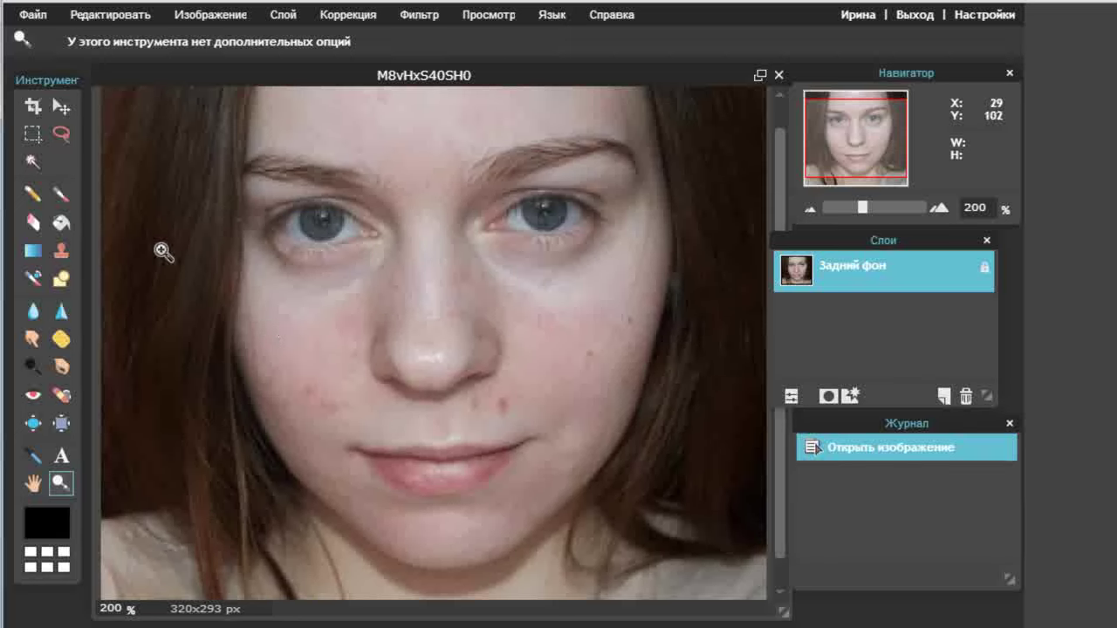
Set the Clone Stamp tool to the soft 30 px brush preset.
click(63, 251)
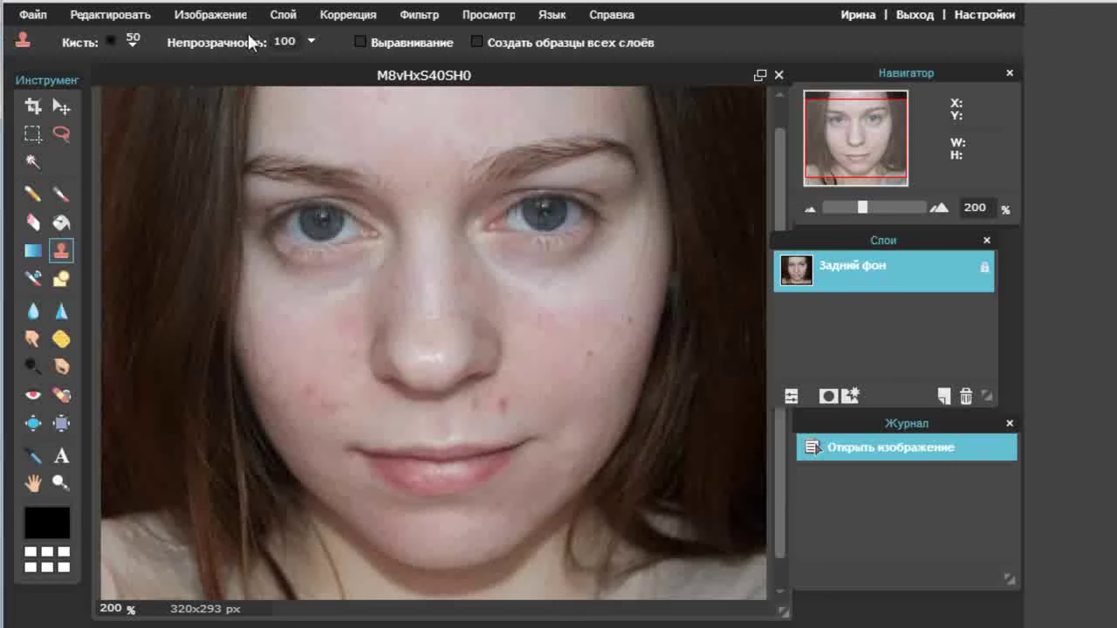
click(129, 44)
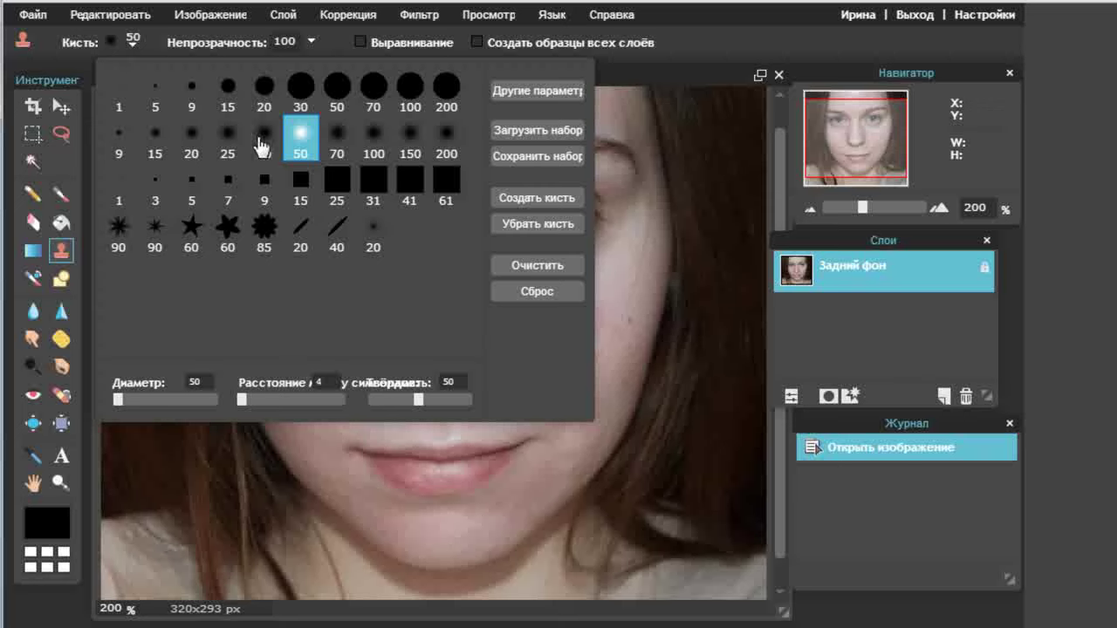
click(262, 147)
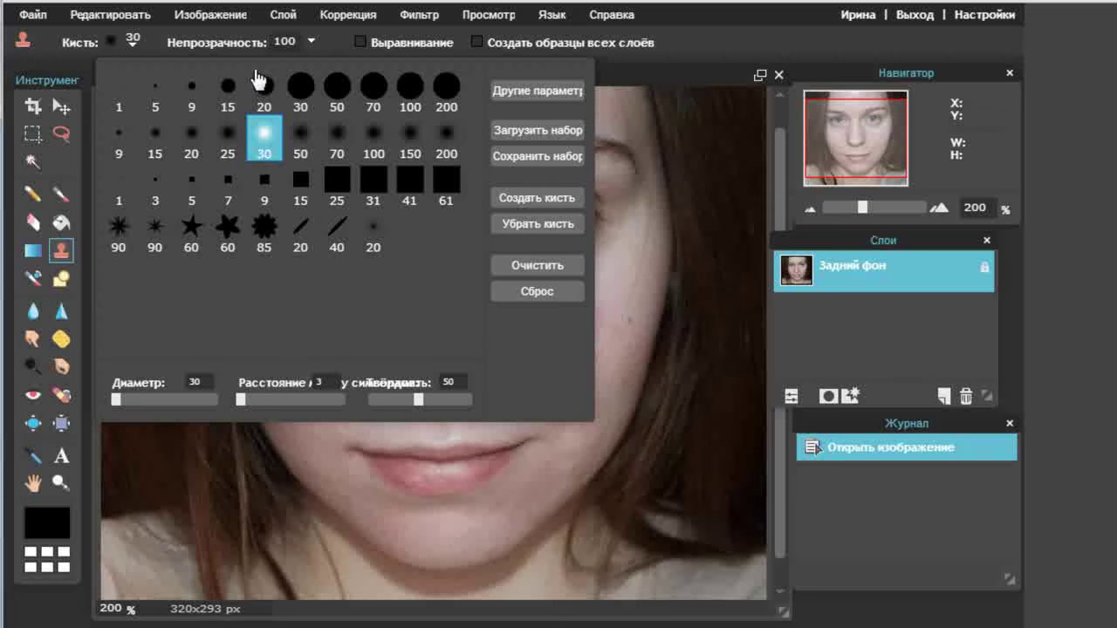
click(26, 39)
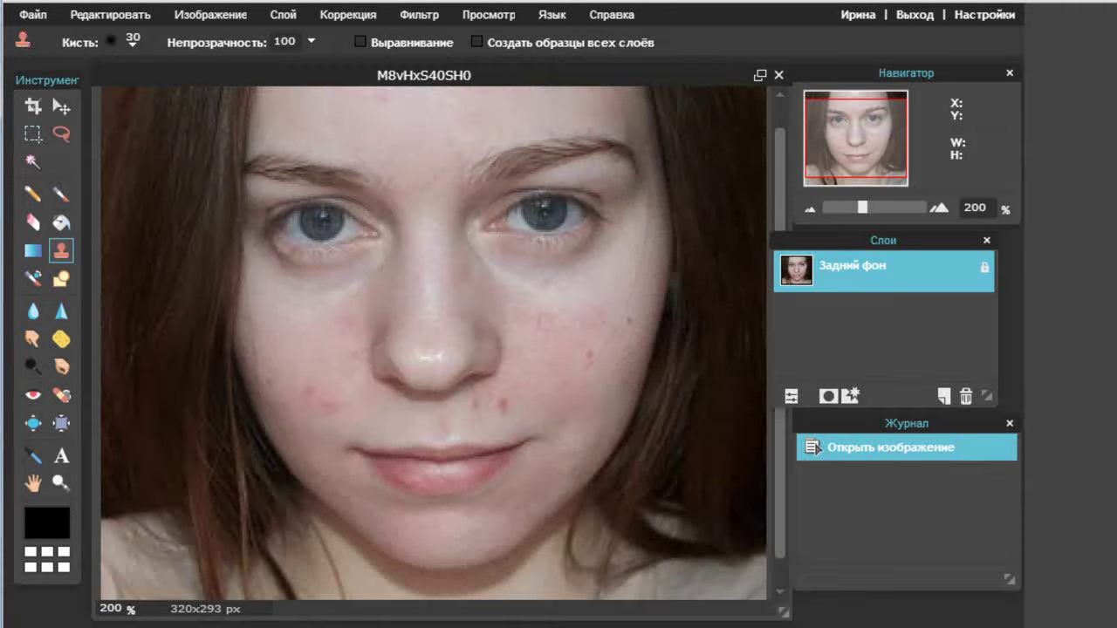
click(311, 41)
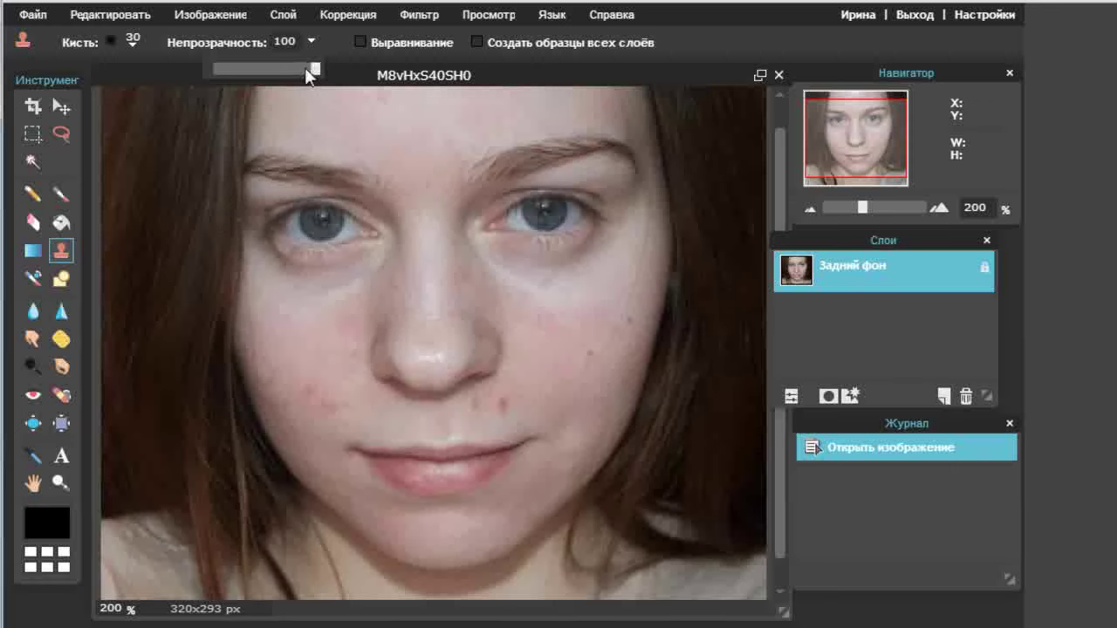
Set clone opacity to 89 and stamp sampled clean skin over the left-cheek blemish.
click(304, 69)
click(144, 347)
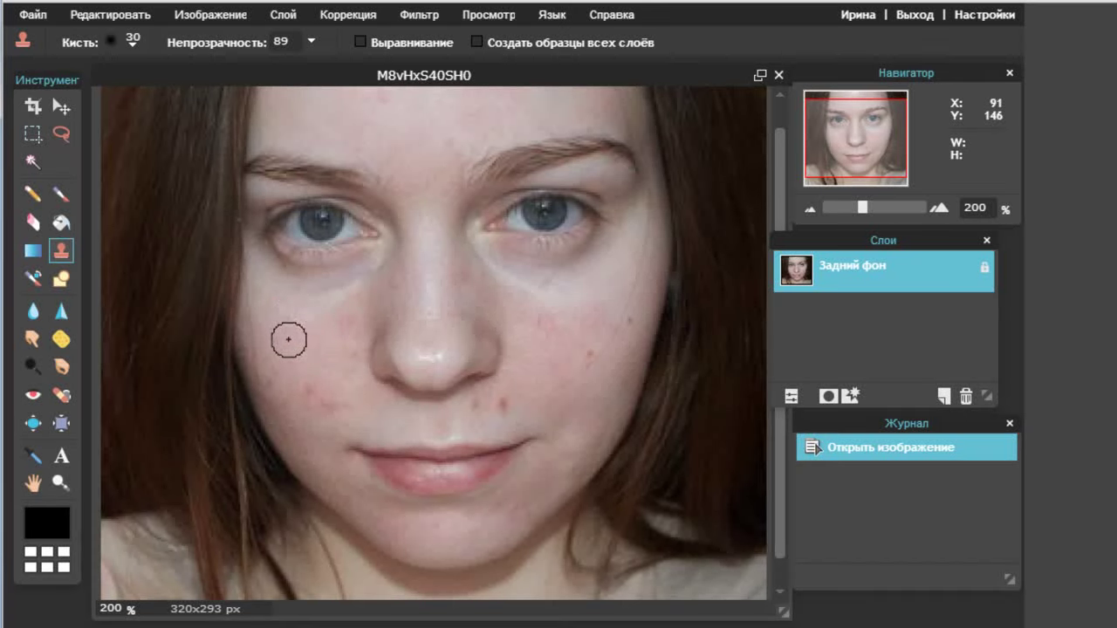
ctrl+click(289, 339)
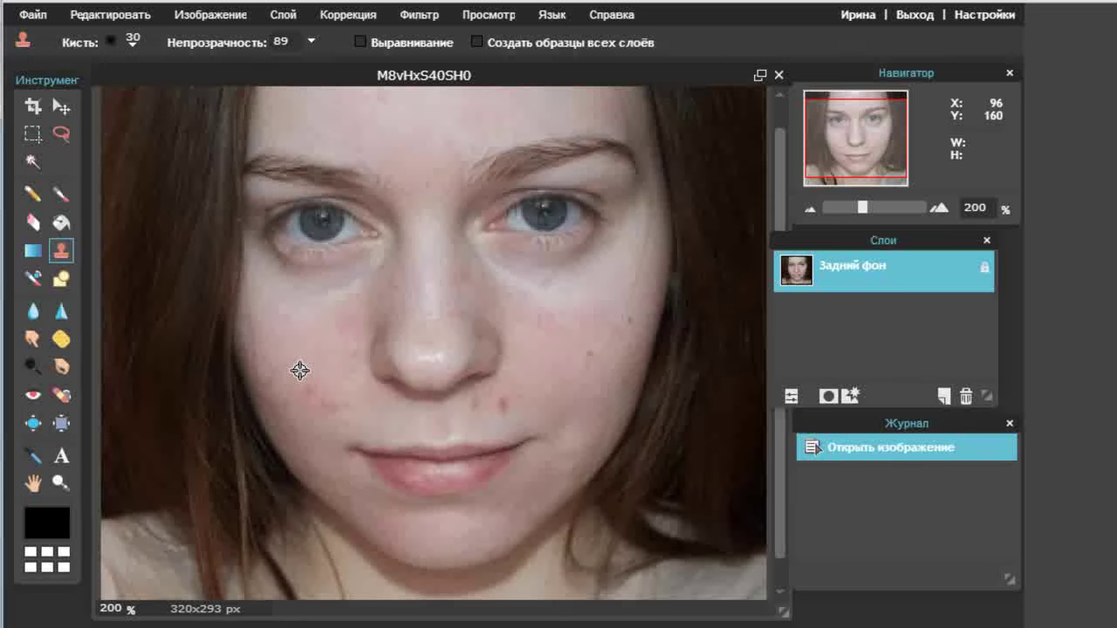
ctrl+click(299, 371)
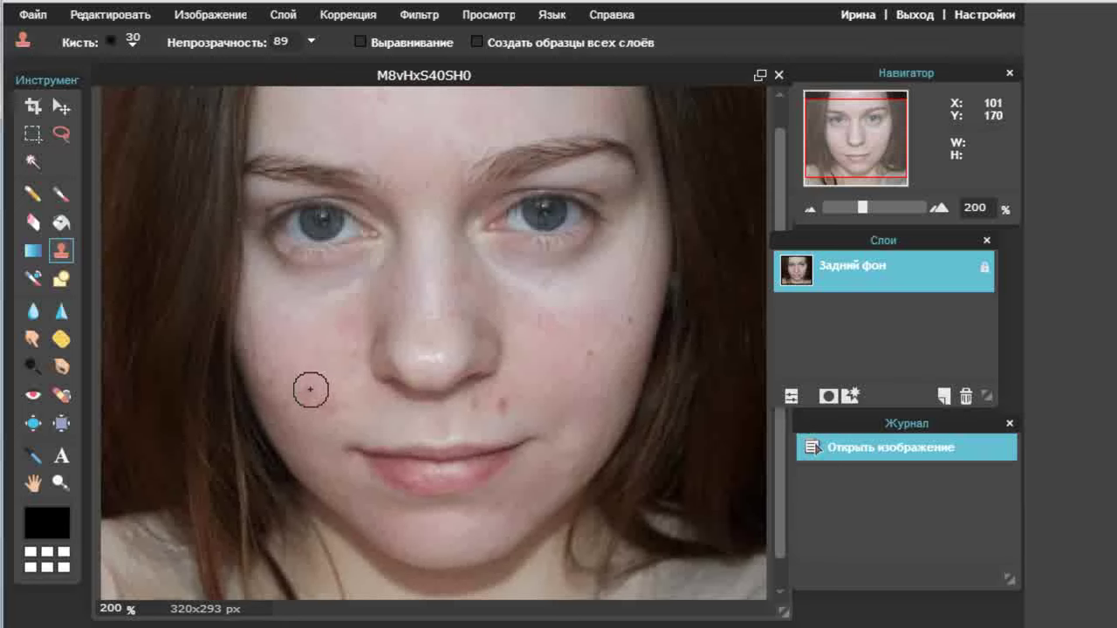
click(307, 395)
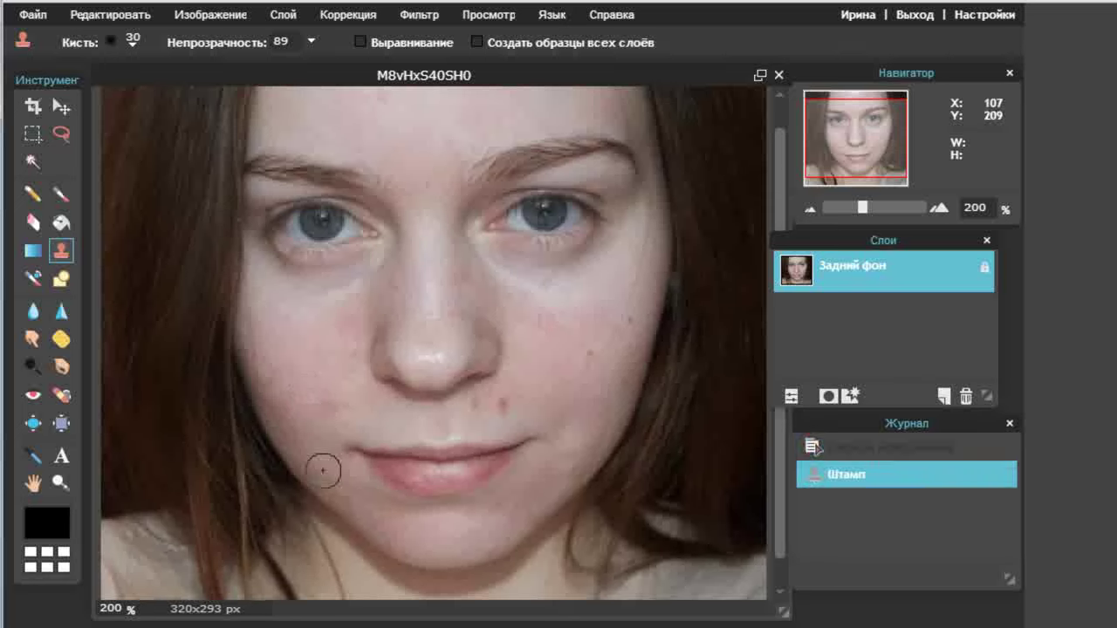
Clone clean skin over another cheek spot and the red spots beside the mouth.
click(327, 409)
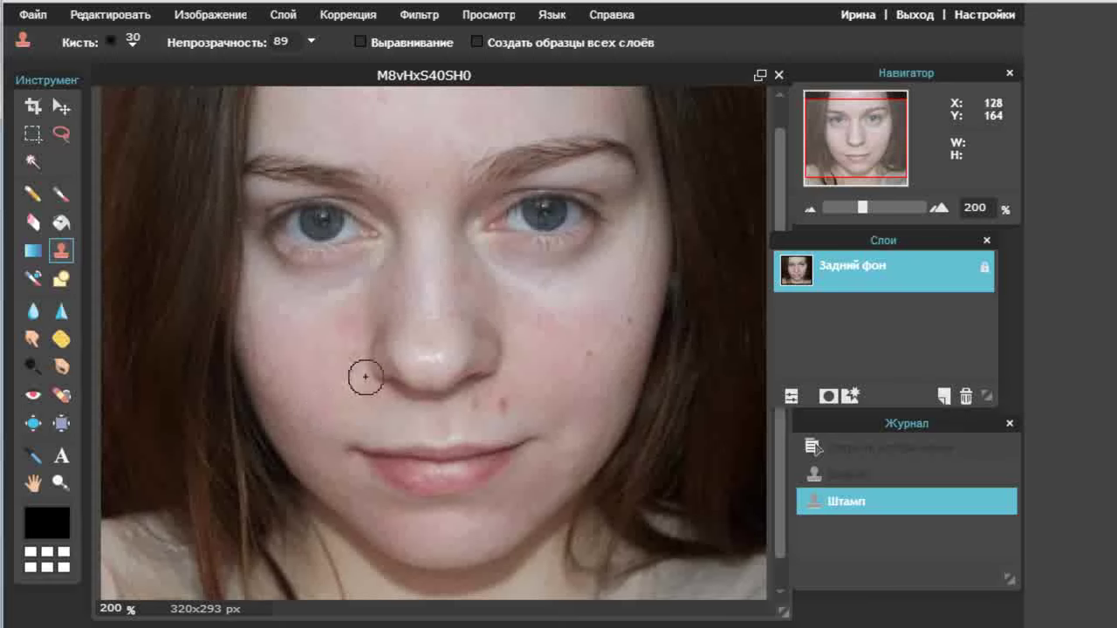
ctrl+click(524, 387)
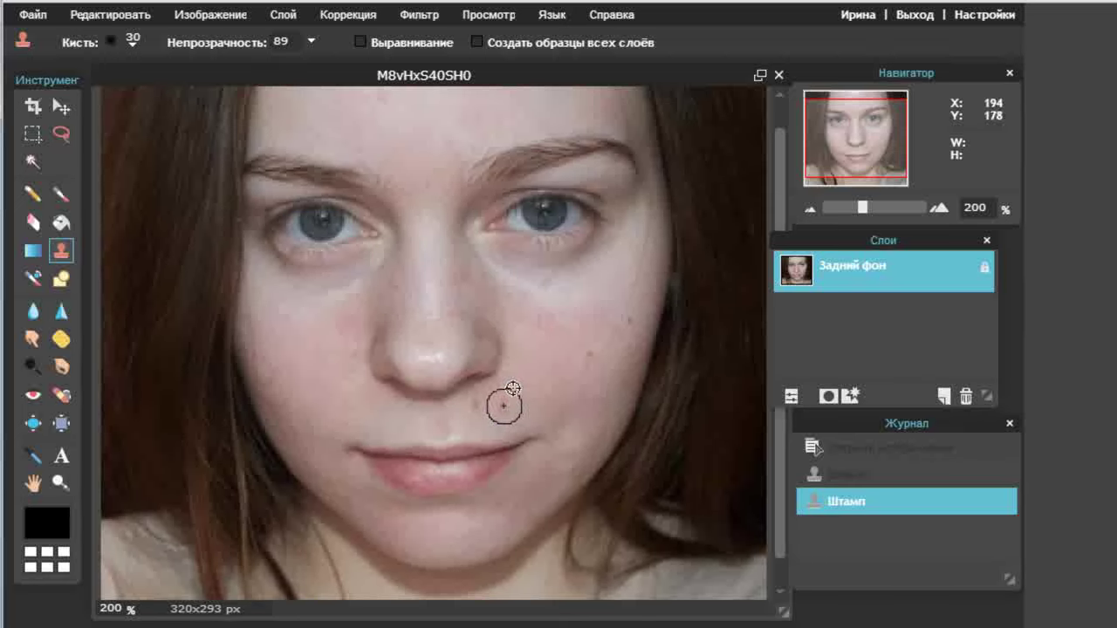
click(504, 406)
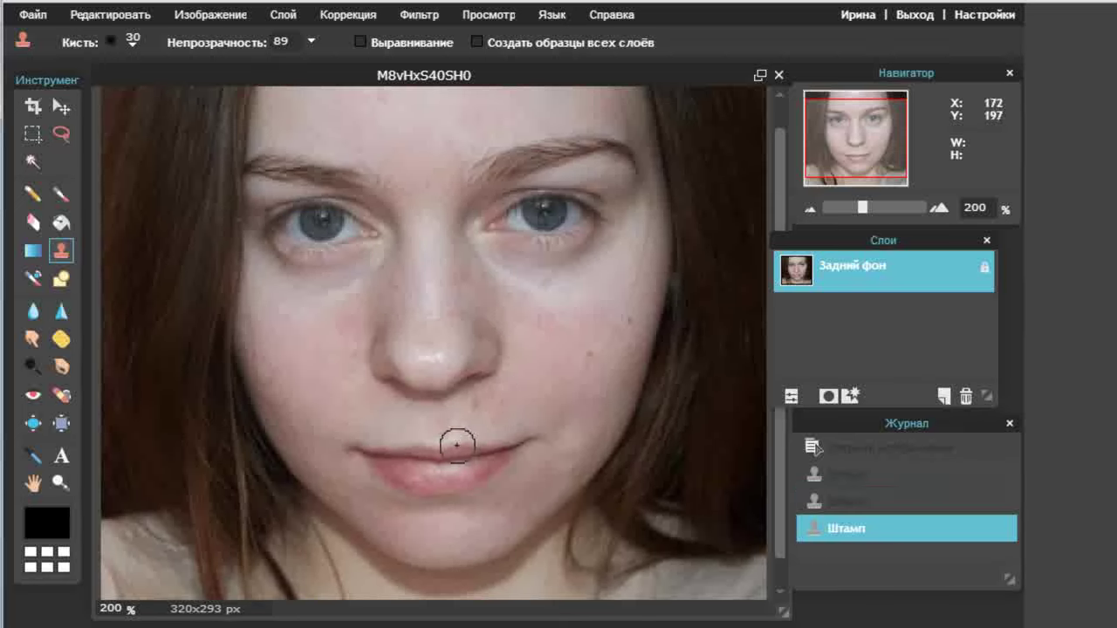
click(480, 402)
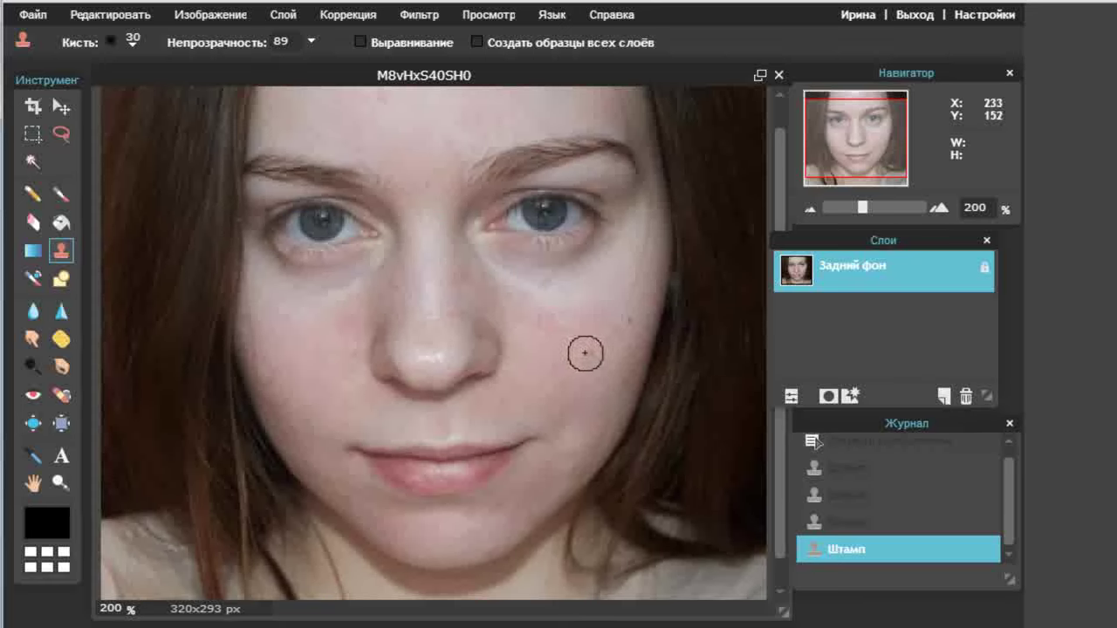
Clone over the right-cheek blemish, step back in History, and restamp it.
click(589, 354)
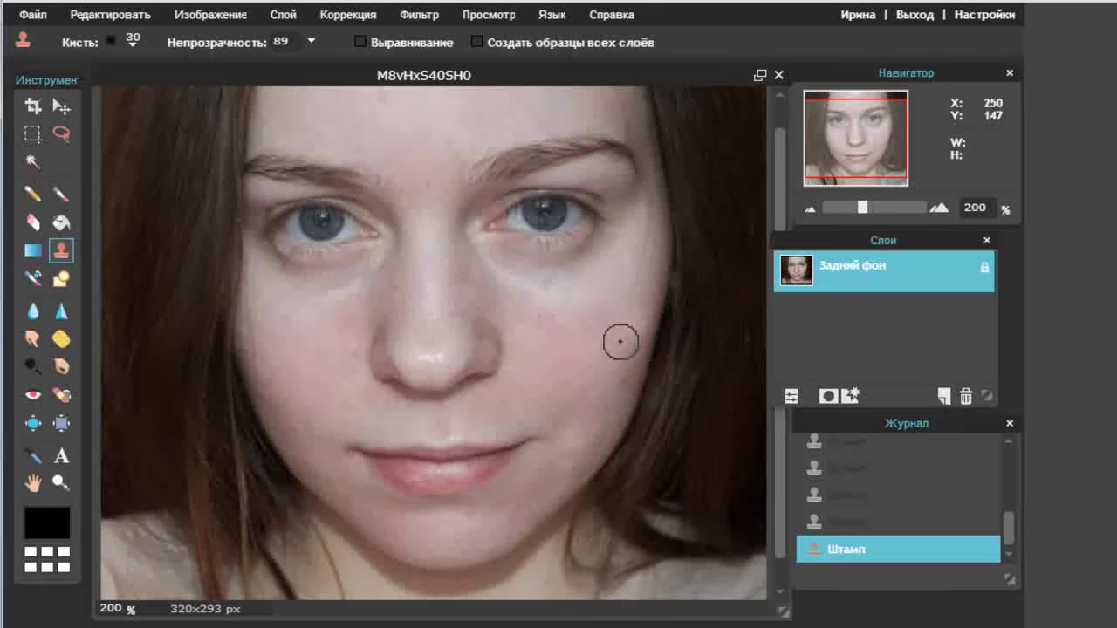
click(863, 524)
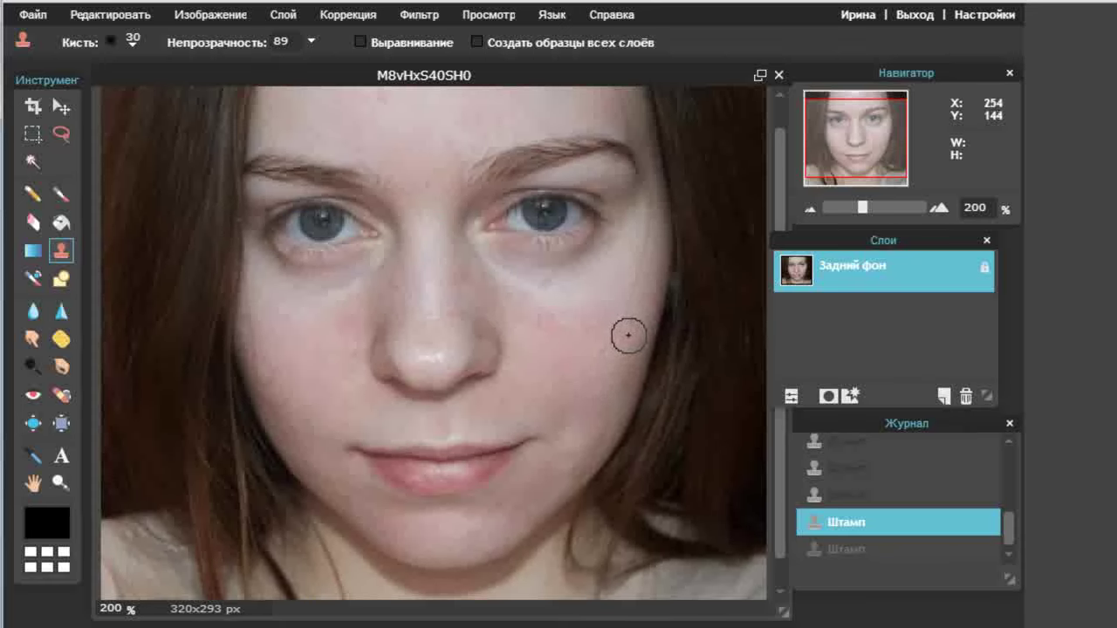
click(628, 332)
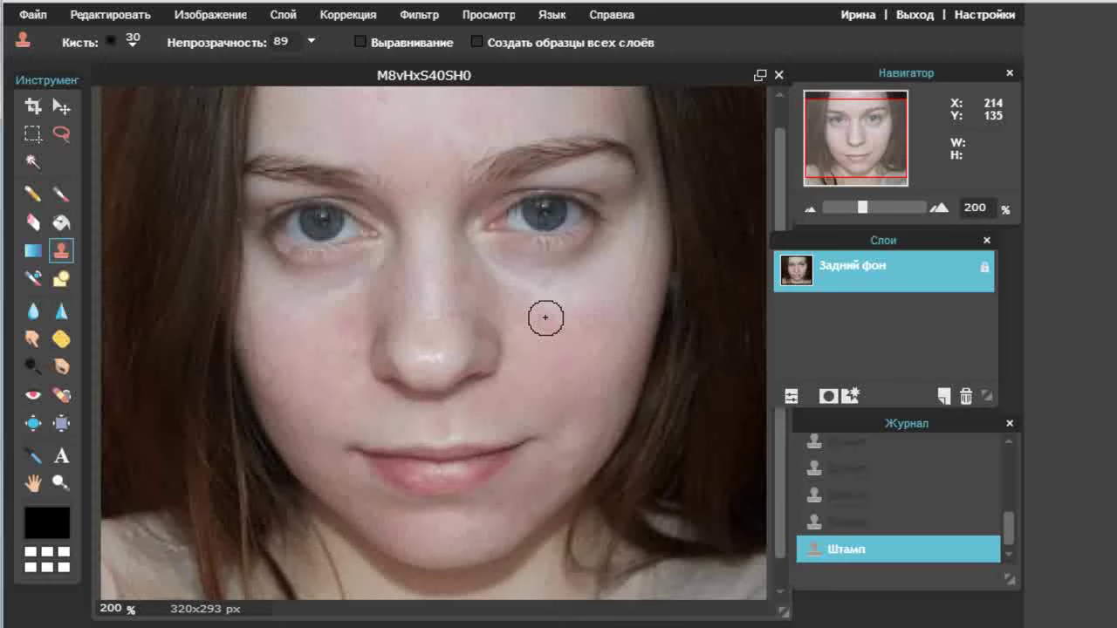
Apply the Убрать шум (Denoise) filter to the whole portrait.
click(430, 19)
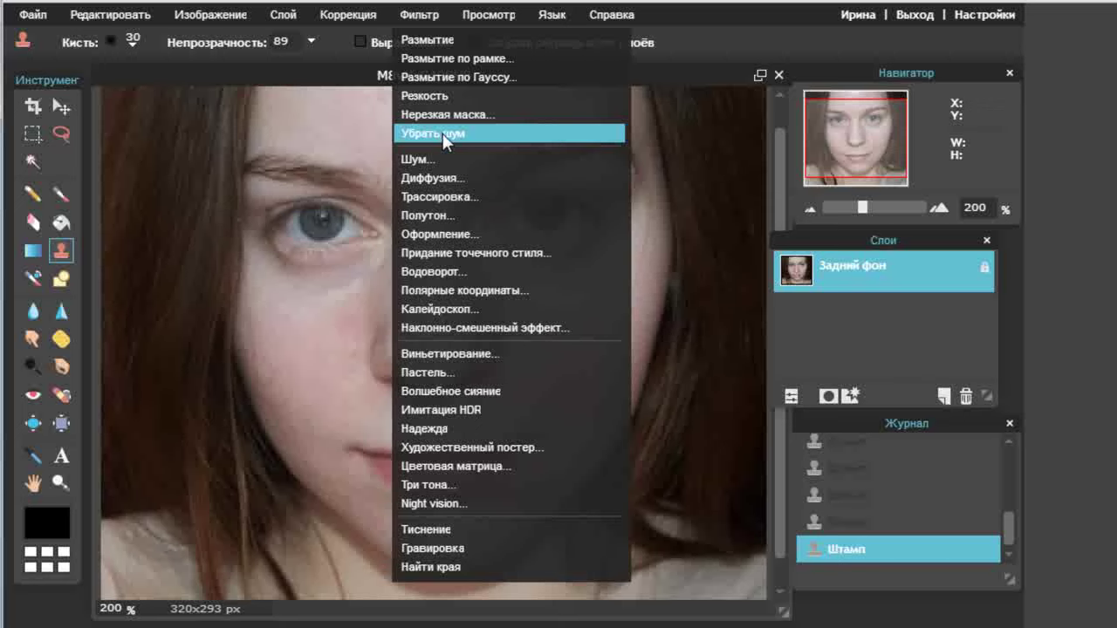
click(417, 134)
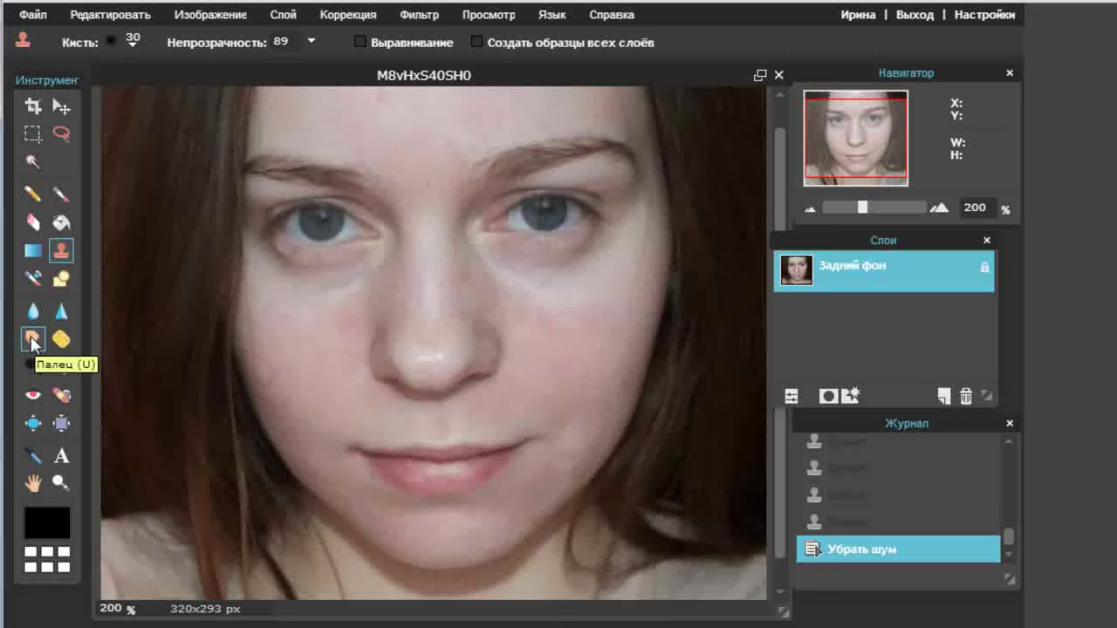
Switch to the Smudge tool with the soft 25 px brush preset.
click(32, 338)
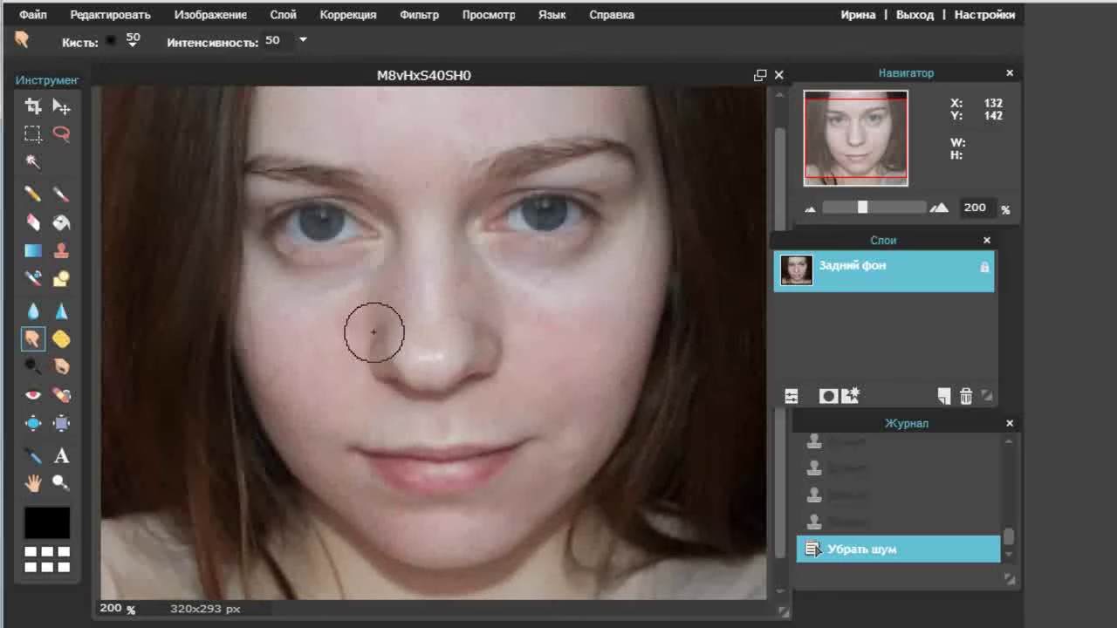
click(134, 42)
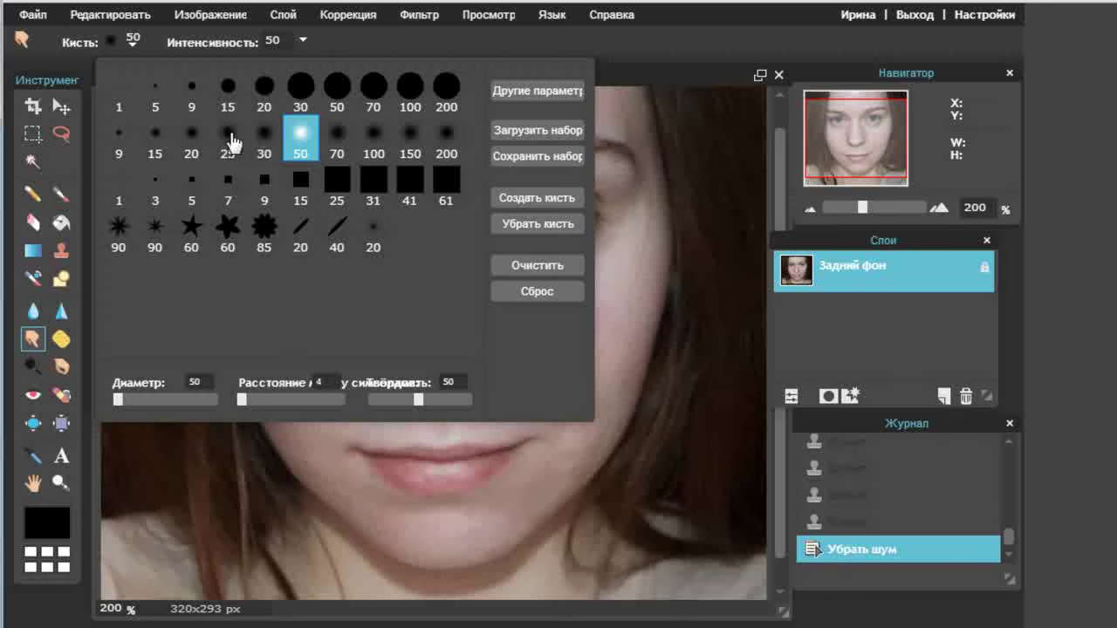
click(231, 138)
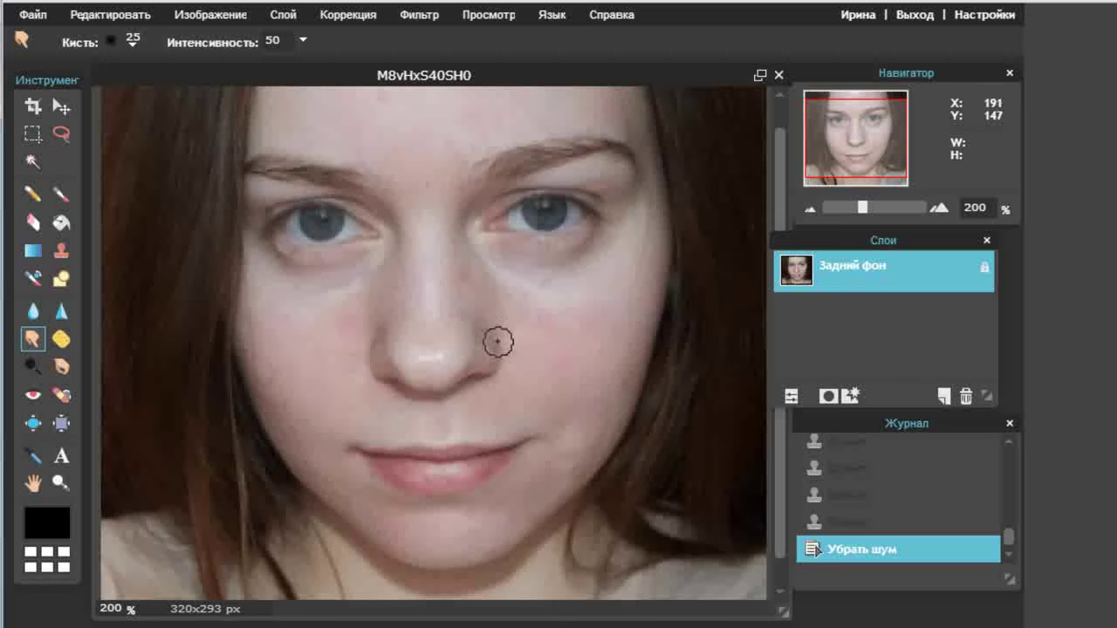
Smudge the skin on both sides of the nose and below the eyes.
click(492, 330)
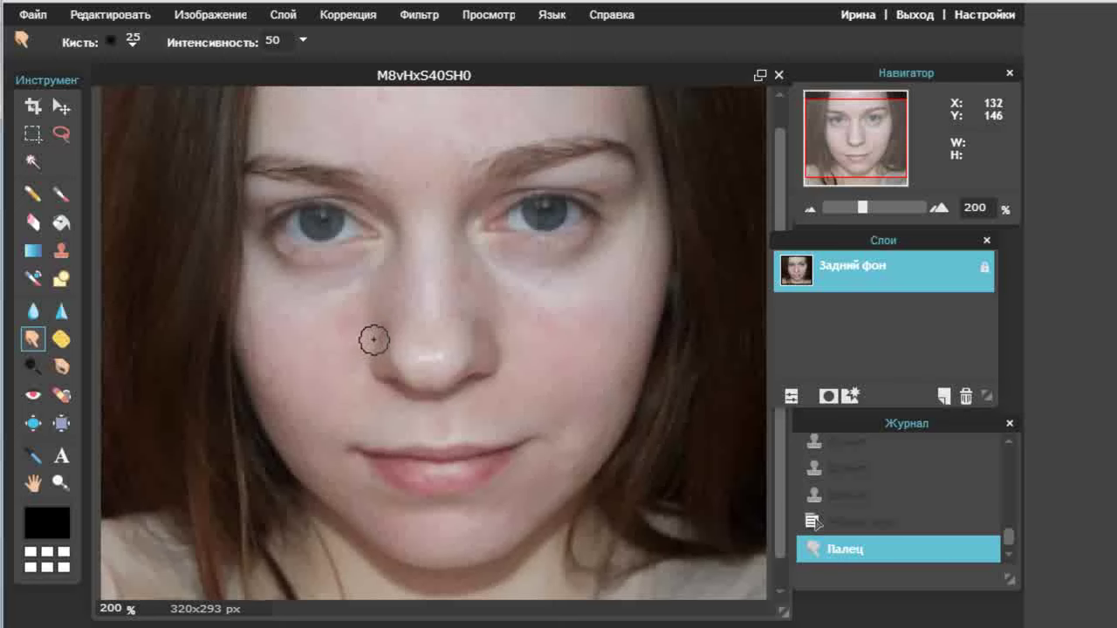
click(374, 340)
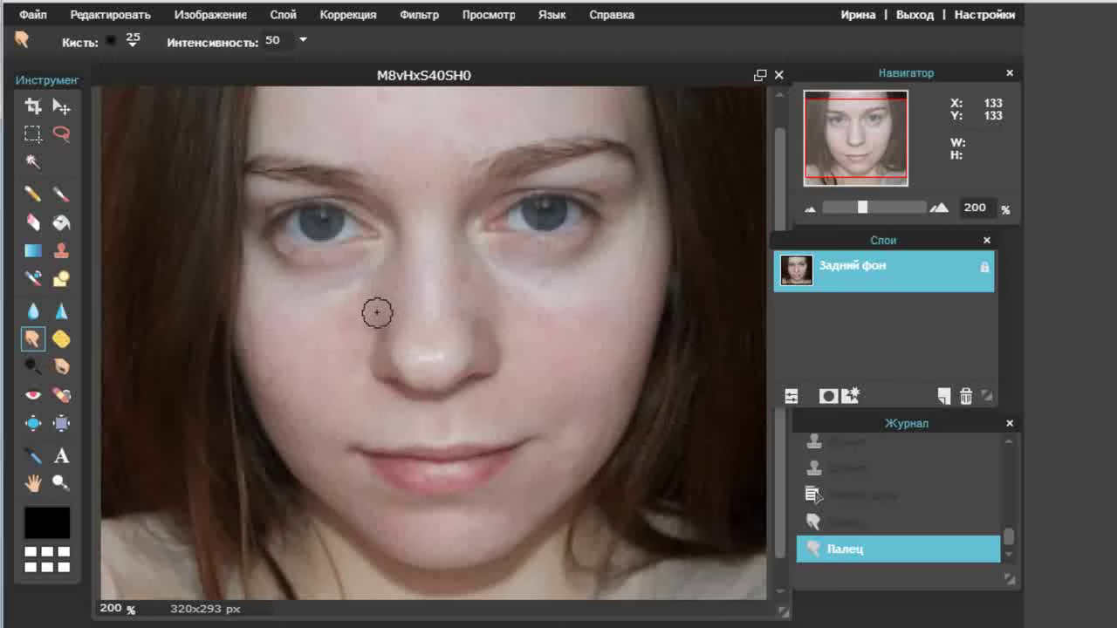
drag(382, 311, 369, 296)
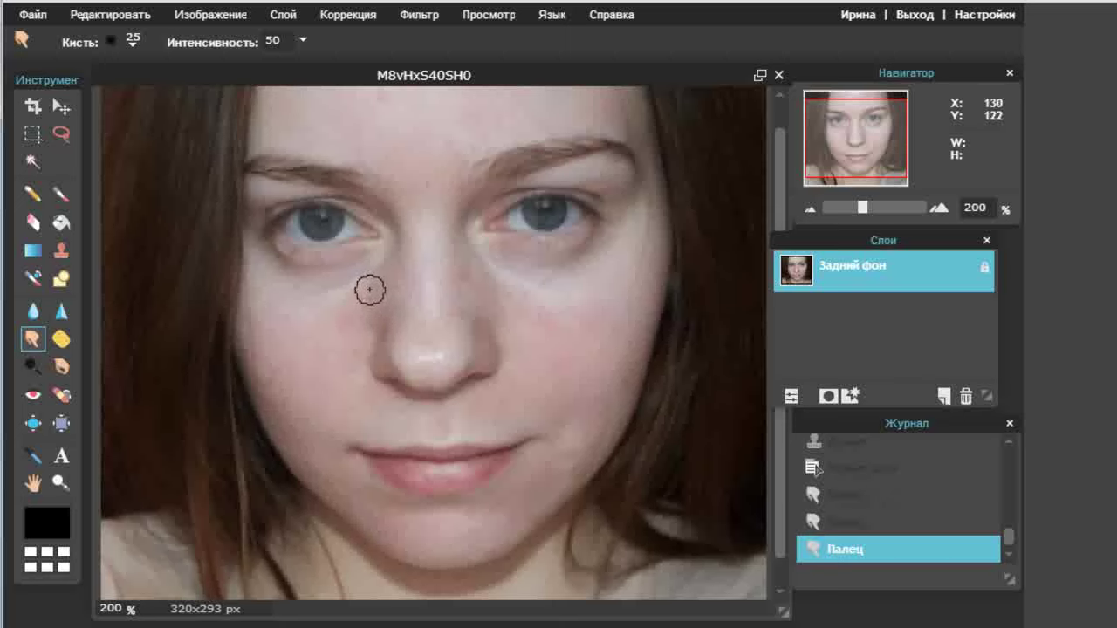
drag(379, 292, 378, 277)
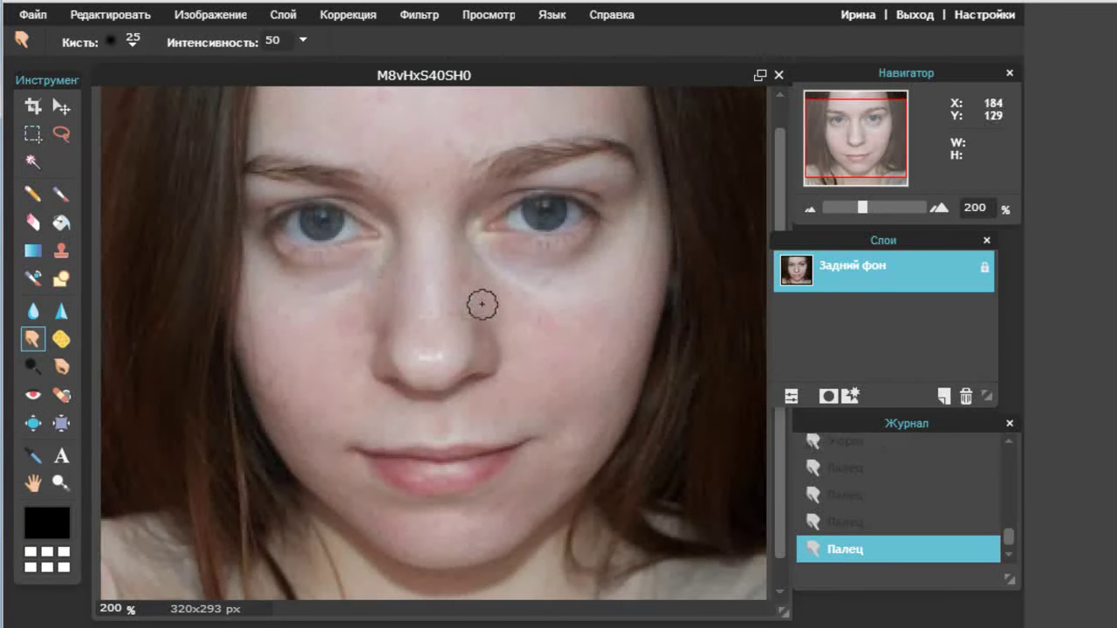
drag(477, 302, 473, 295)
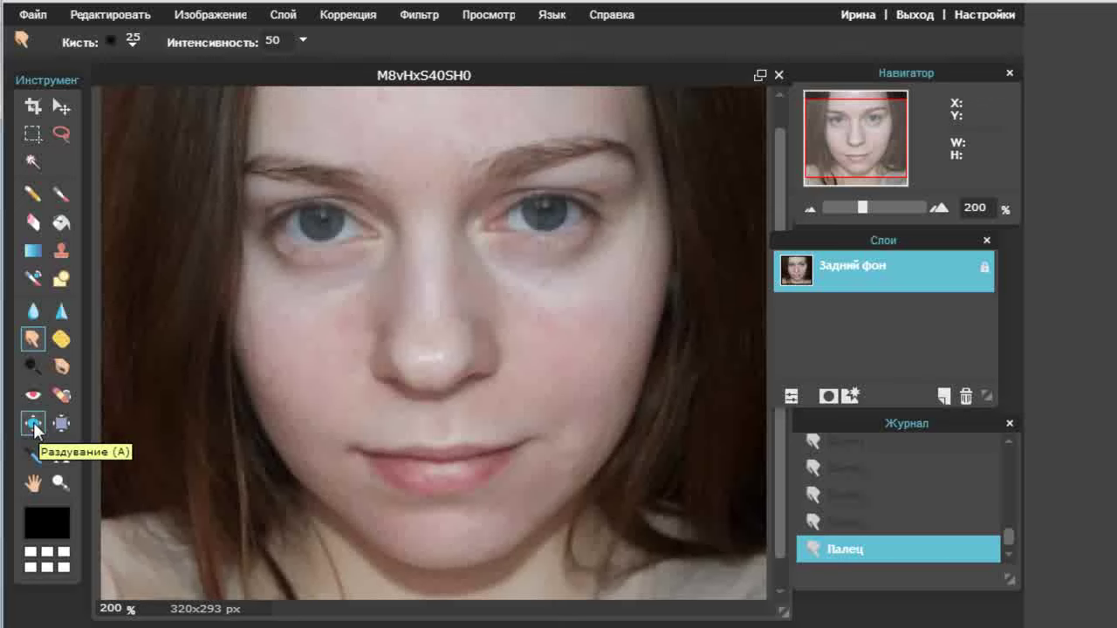
Set the Bloat tool (Раздувание) size to 67 and bloat the lips once.
click(35, 426)
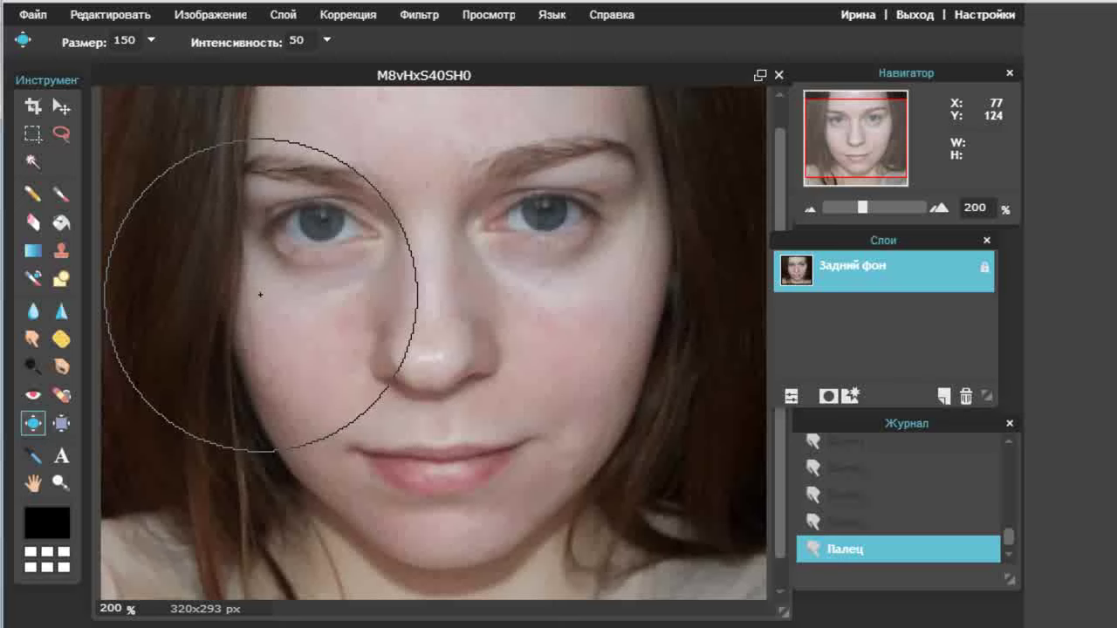
click(150, 38)
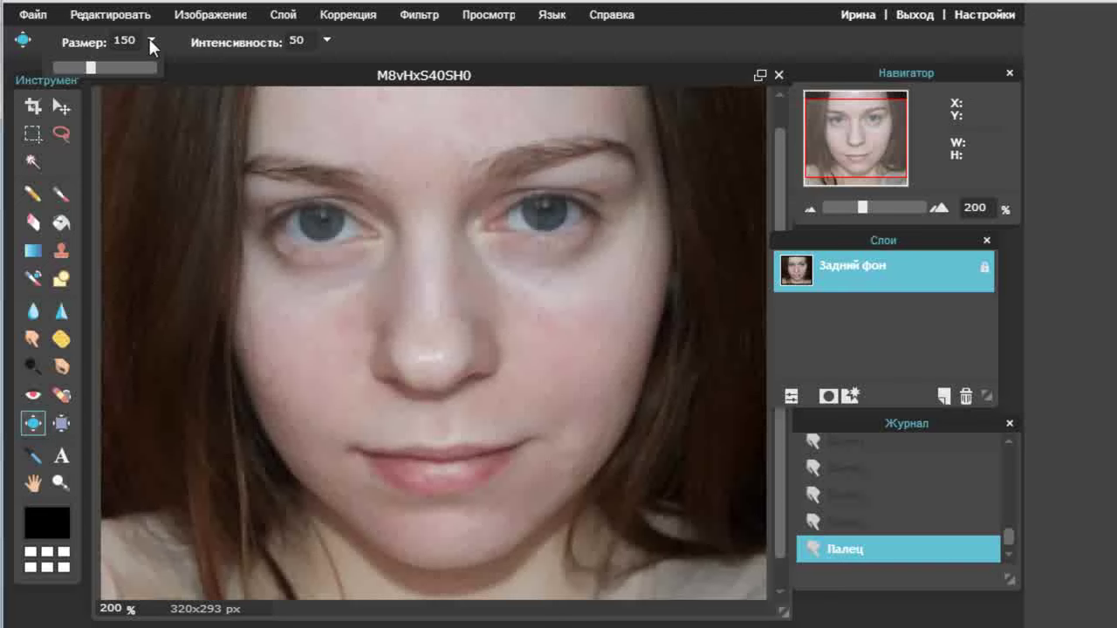
click(66, 69)
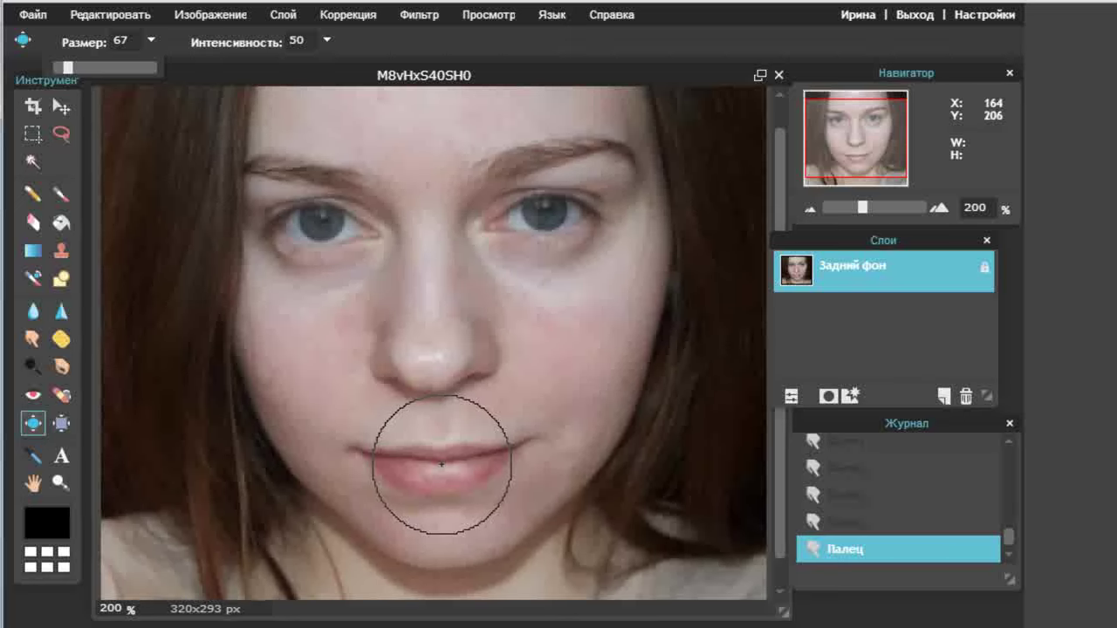
click(442, 464)
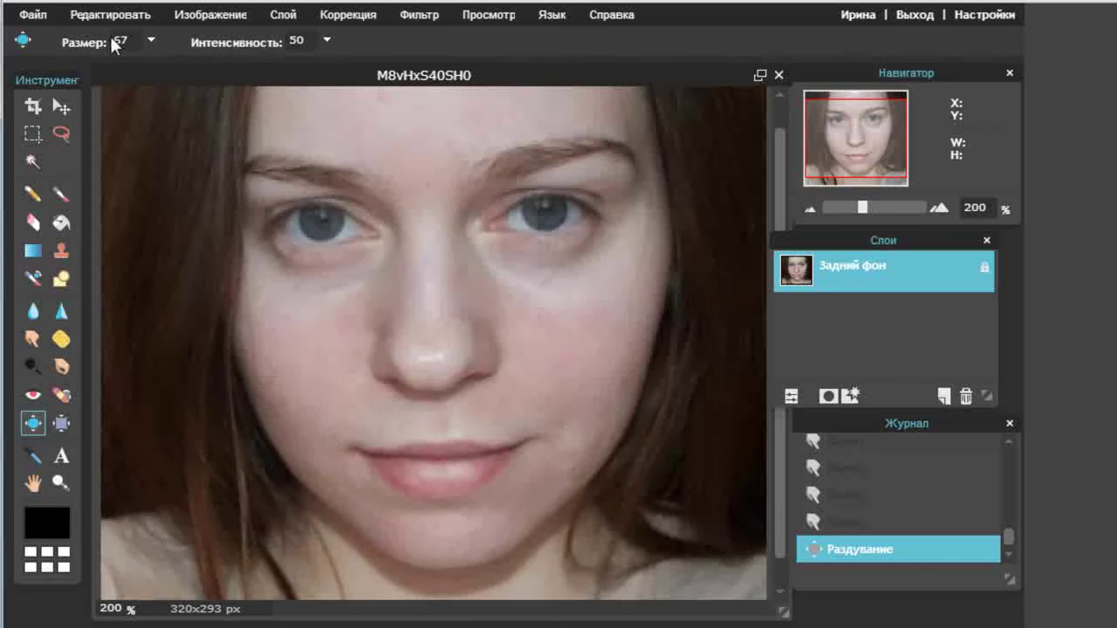
Bloat two lip areas with a size-40 brush, then undo the last uneven stroke.
click(150, 39)
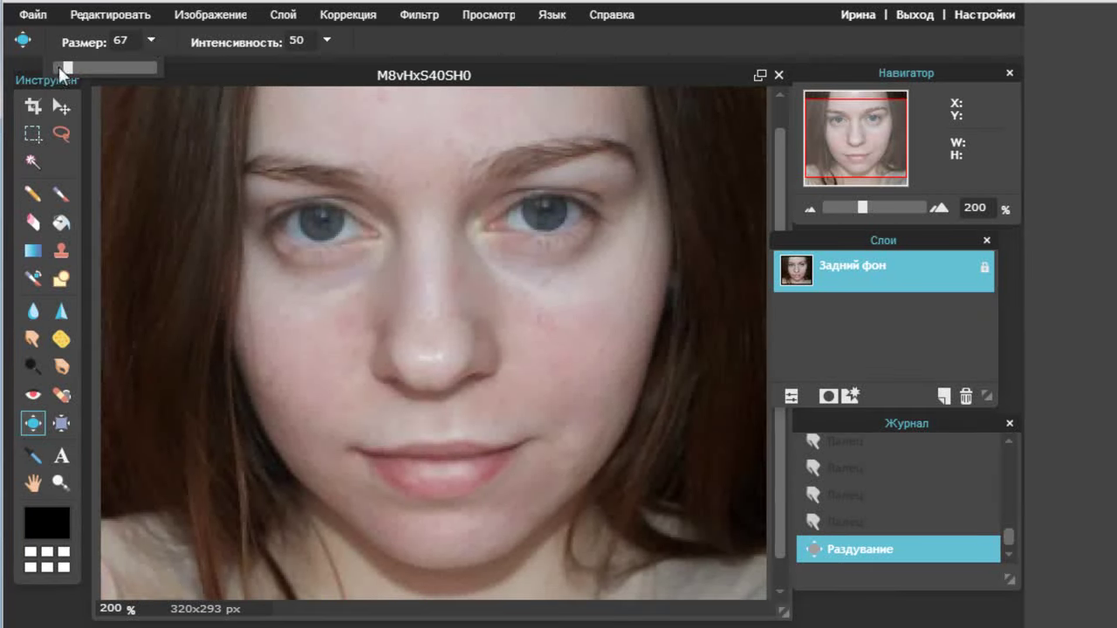
click(60, 66)
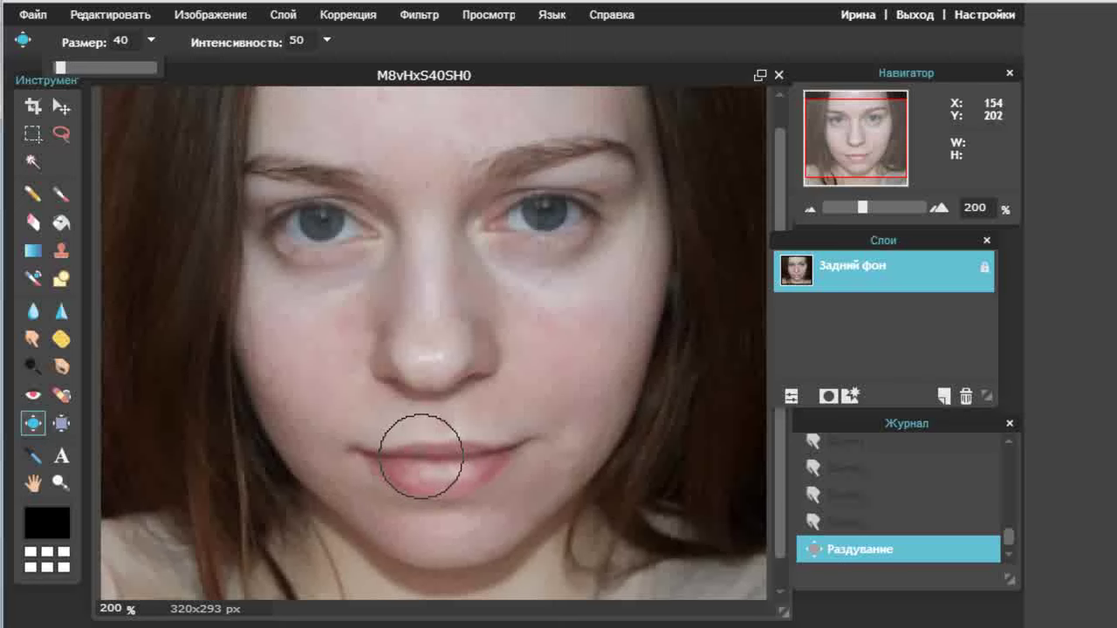
drag(419, 456, 430, 451)
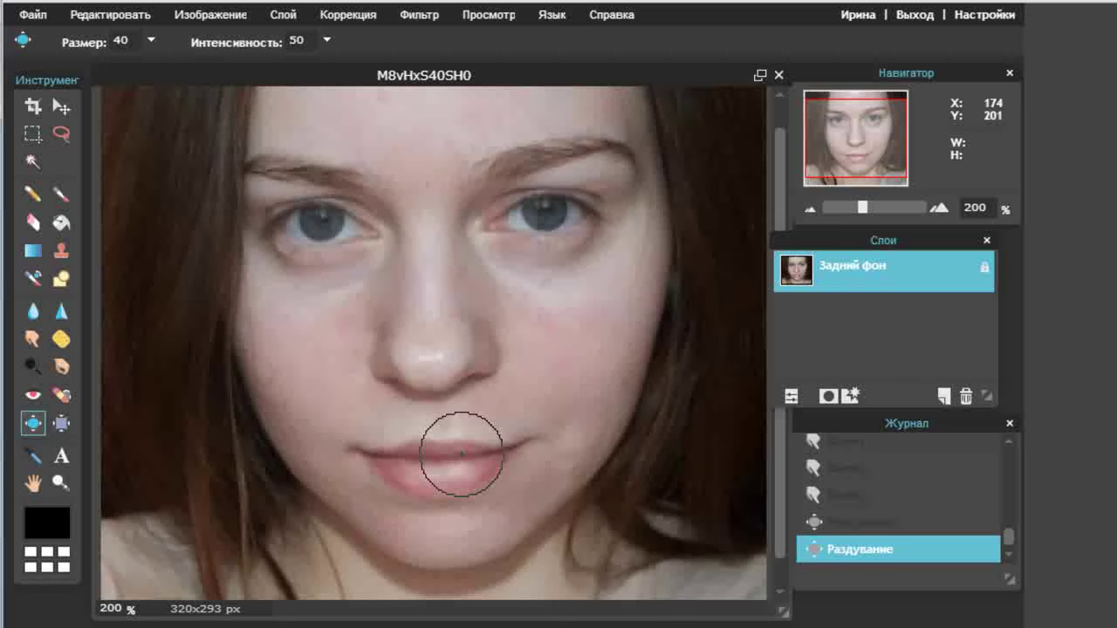
drag(461, 454, 466, 454)
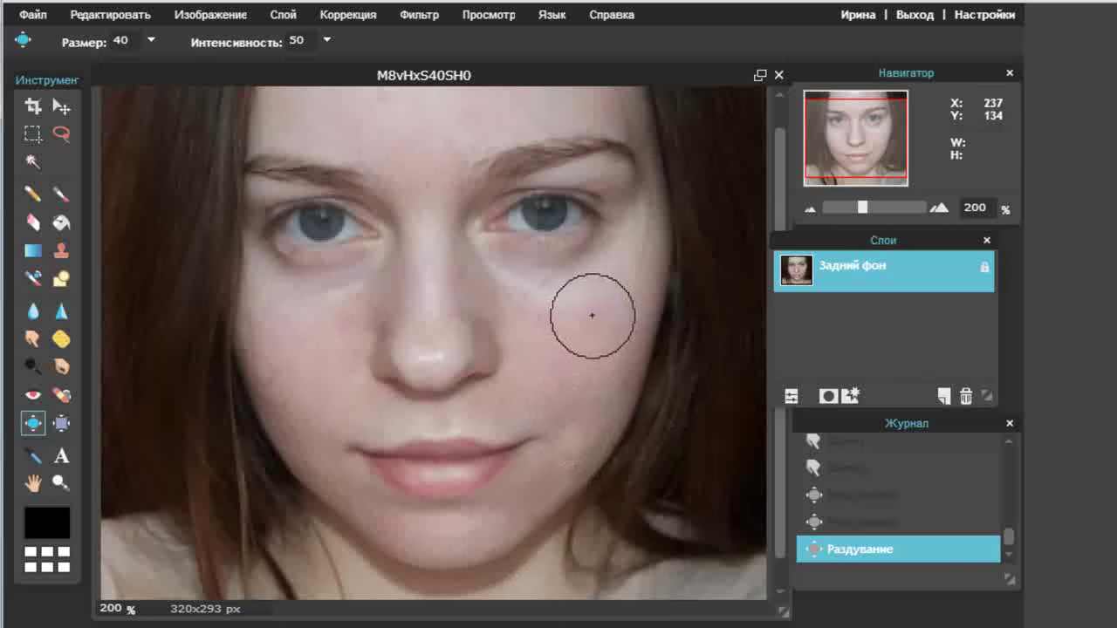
key(ctrl+z)
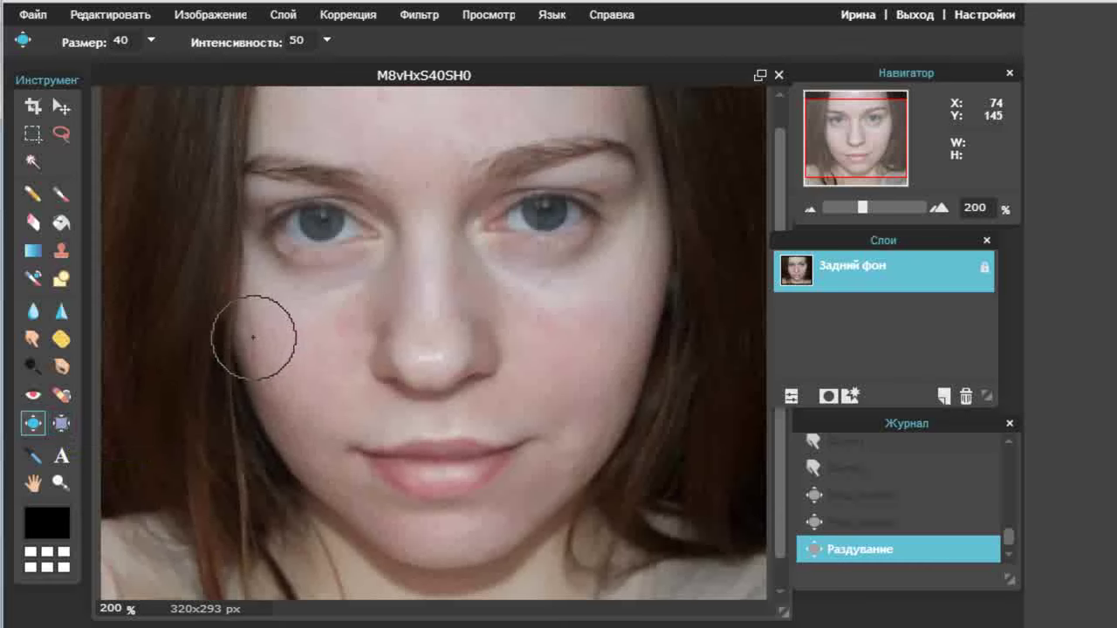
Reshape the lower right cheek with the Distortion tool at brush size 59.
click(59, 420)
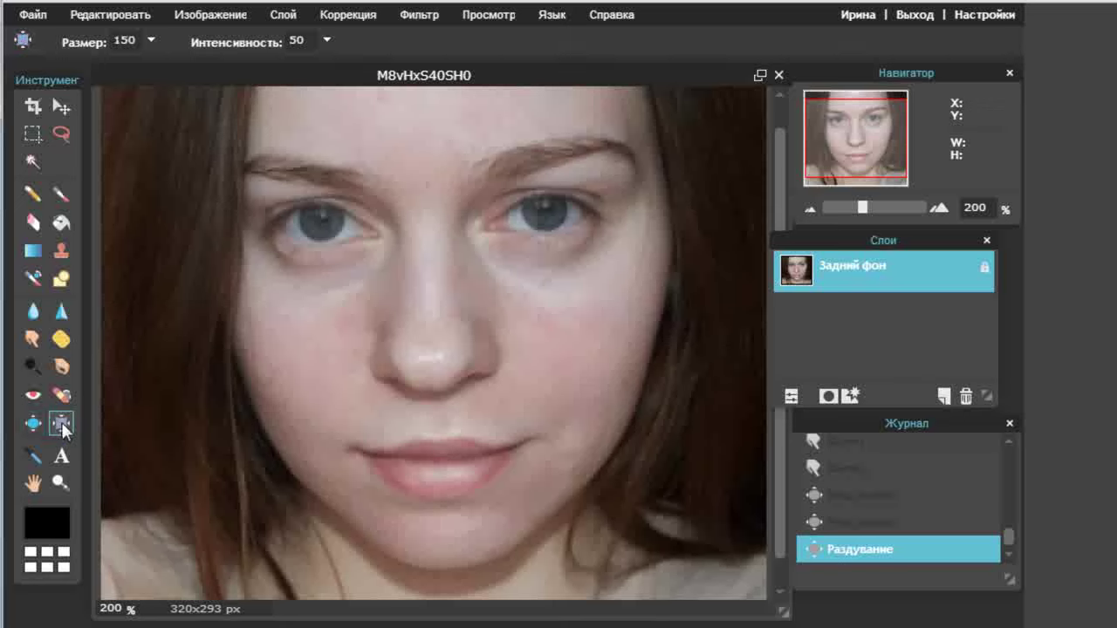
click(151, 39)
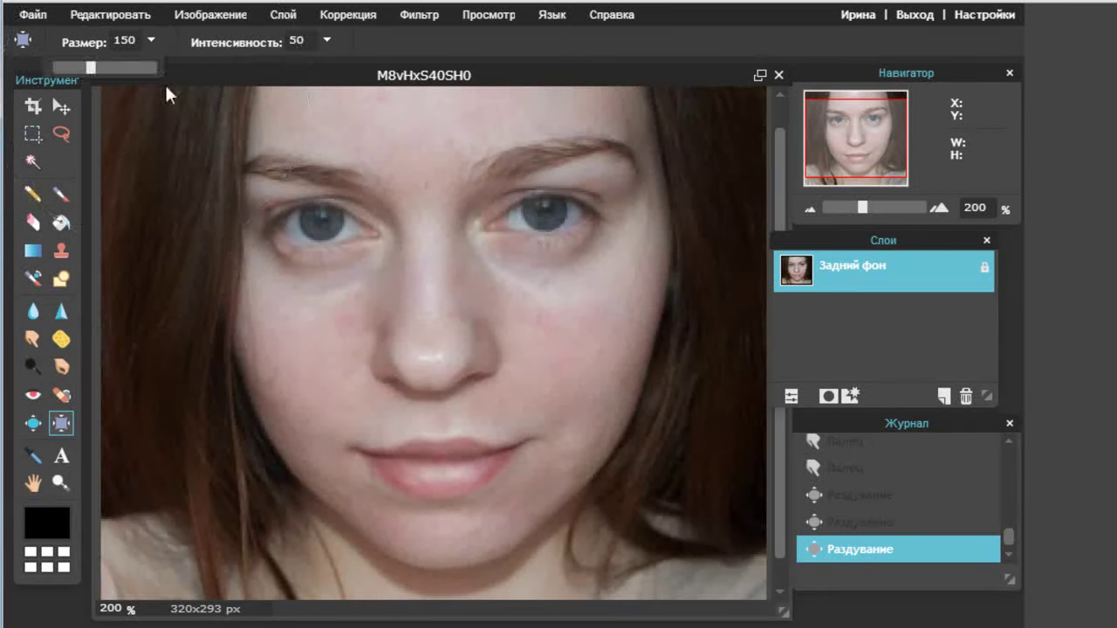
click(66, 67)
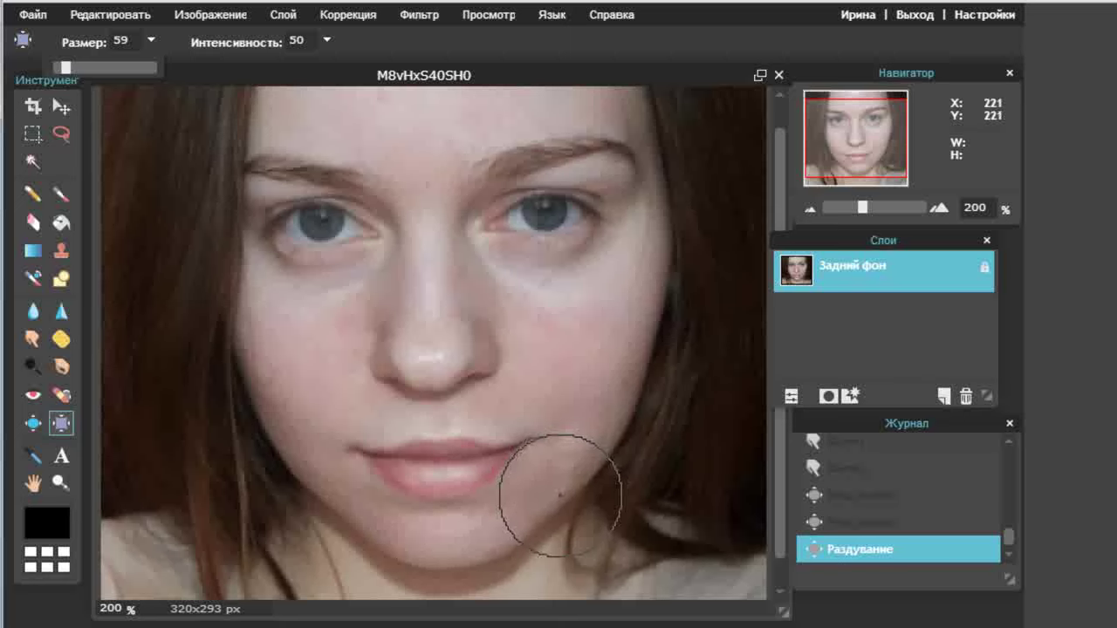
click(572, 484)
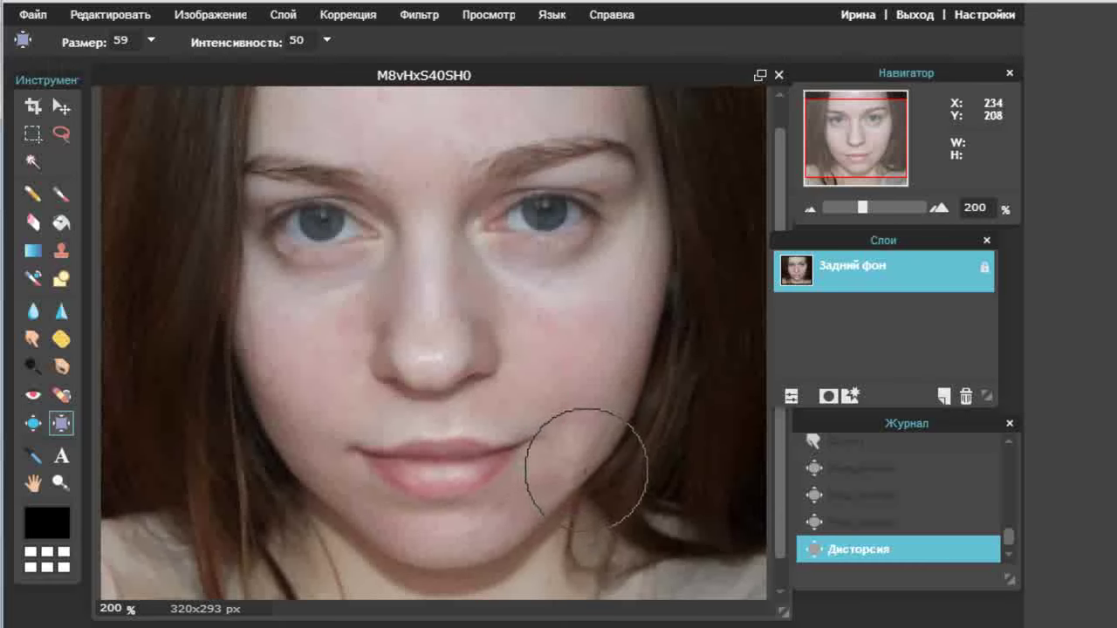
drag(587, 469, 589, 439)
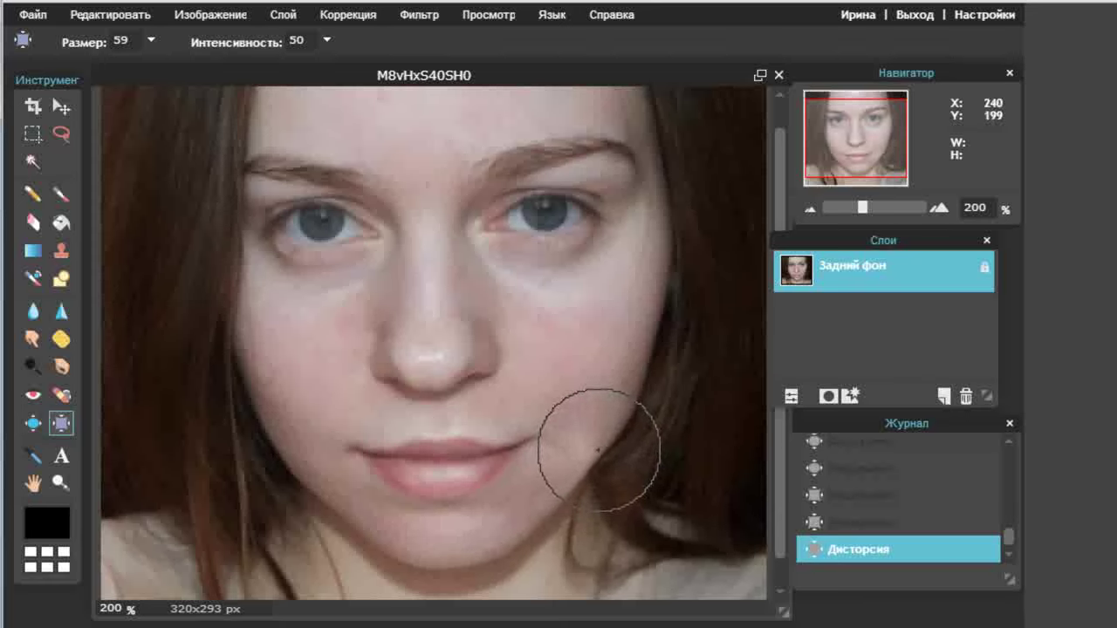
drag(605, 437, 610, 428)
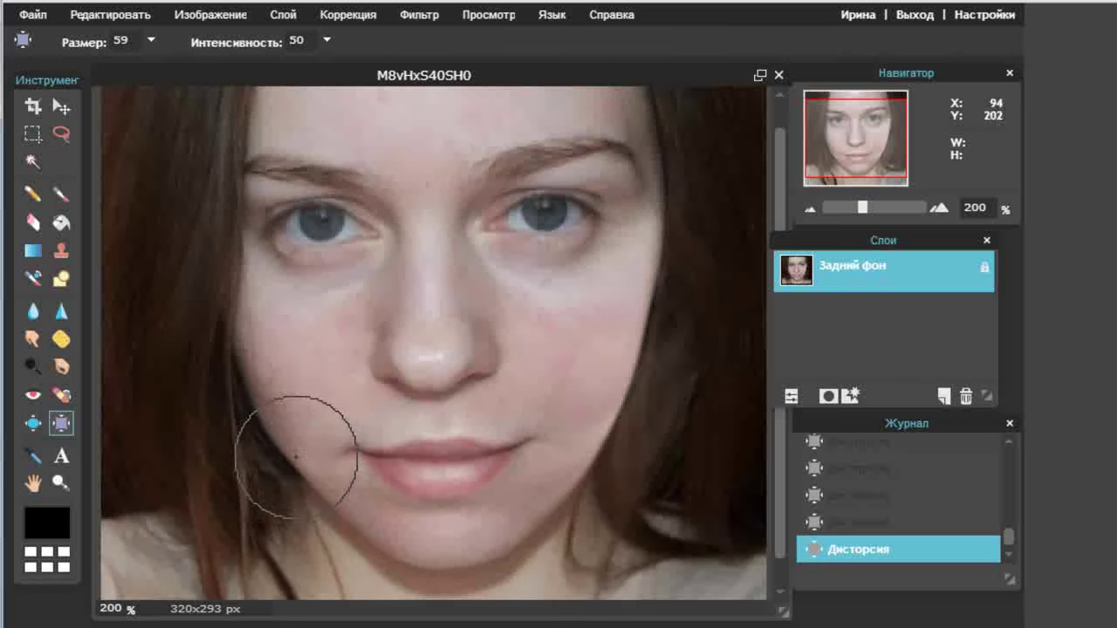
Compare against an earlier distortion step in the history, then redo to the latest.
click(862, 447)
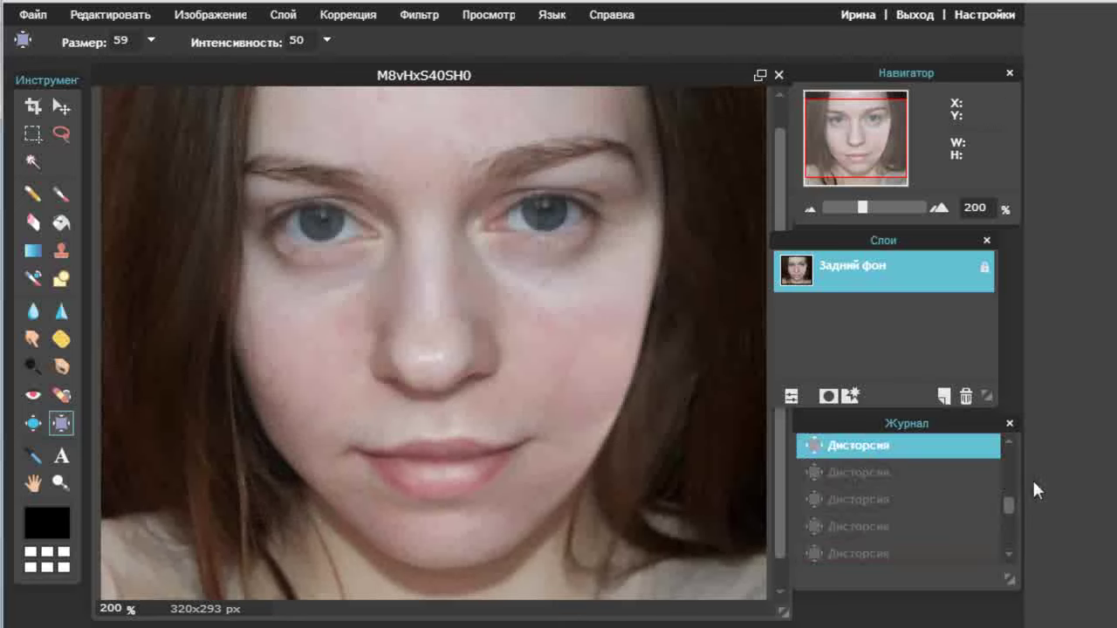
scroll(1013, 435, up, 2)
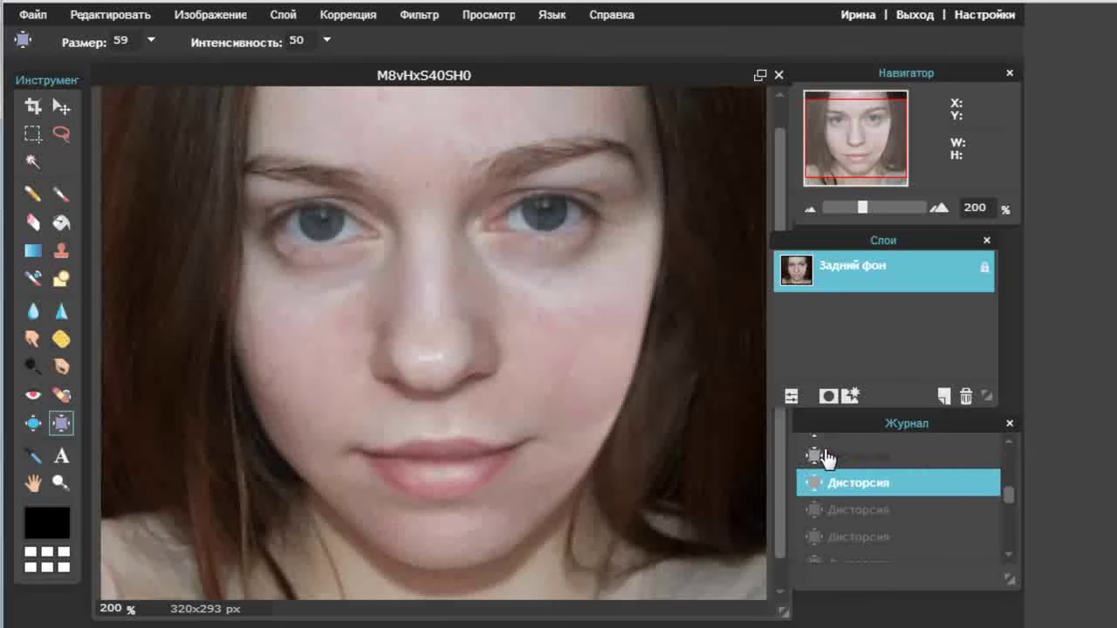
scroll(1003, 439, up, 2)
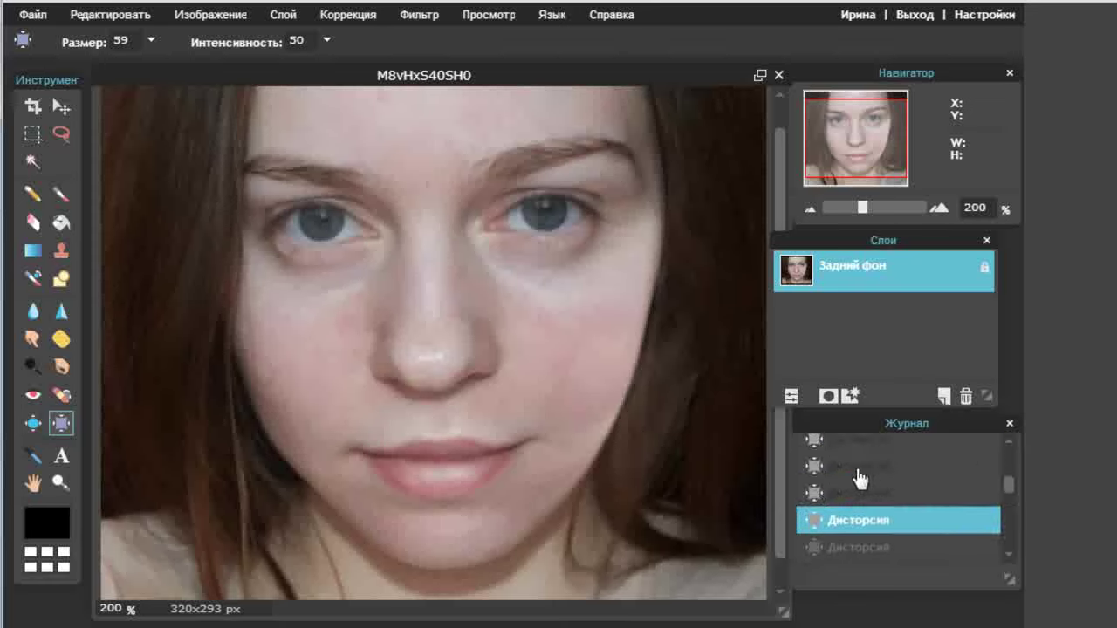
key(ctrl+y)
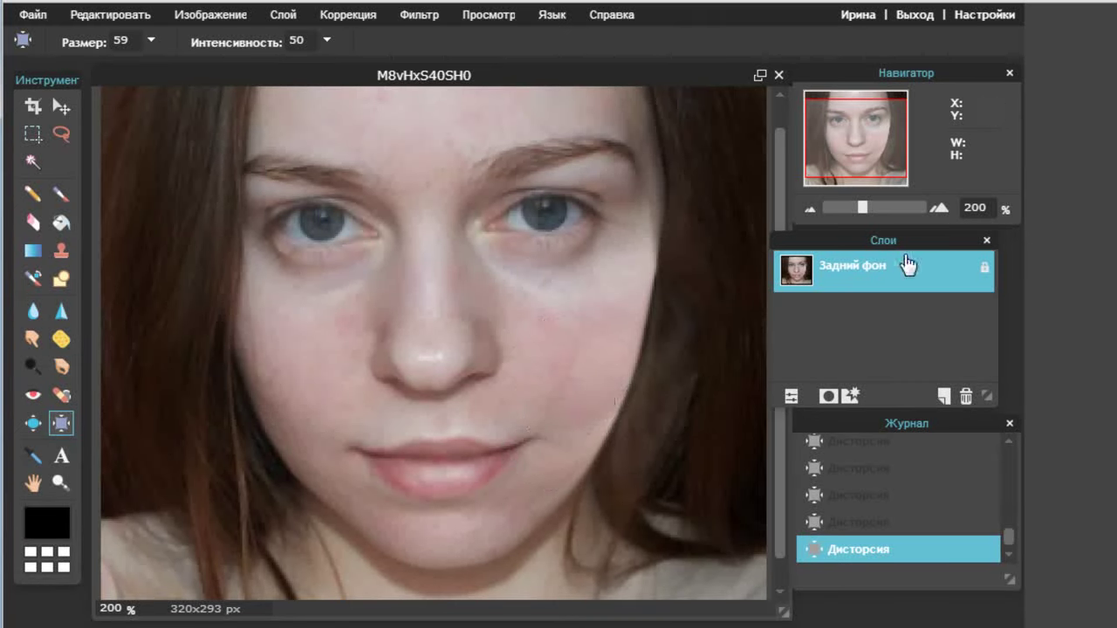
Zoom the face to 250% and pan up to the brows, then take the Eyedropper.
click(60, 483)
click(533, 387)
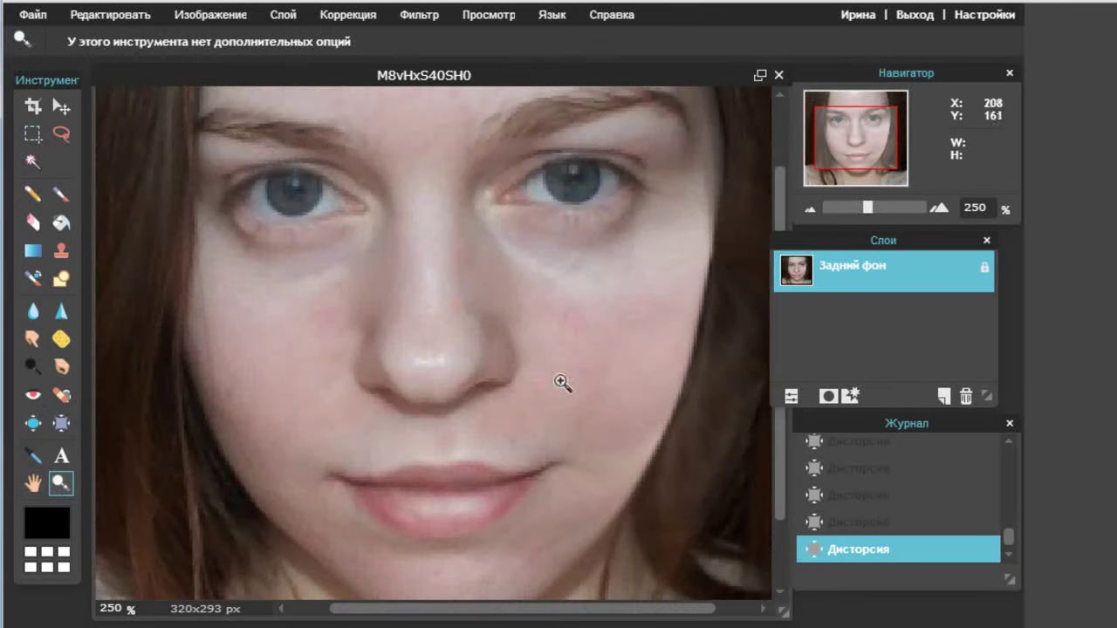
drag(784, 465, 788, 409)
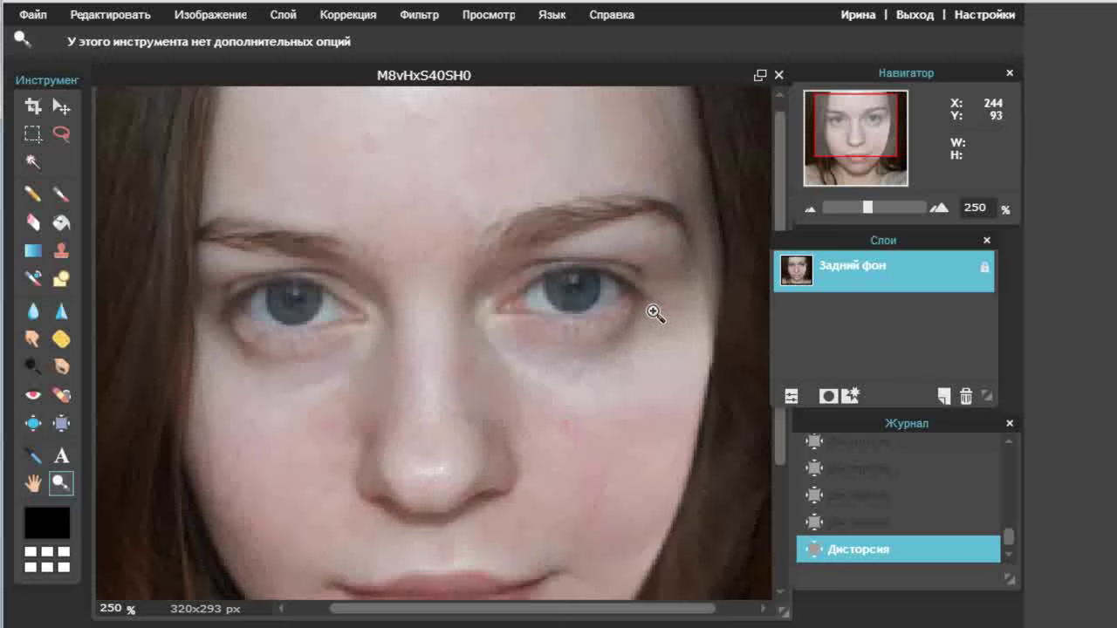
click(33, 456)
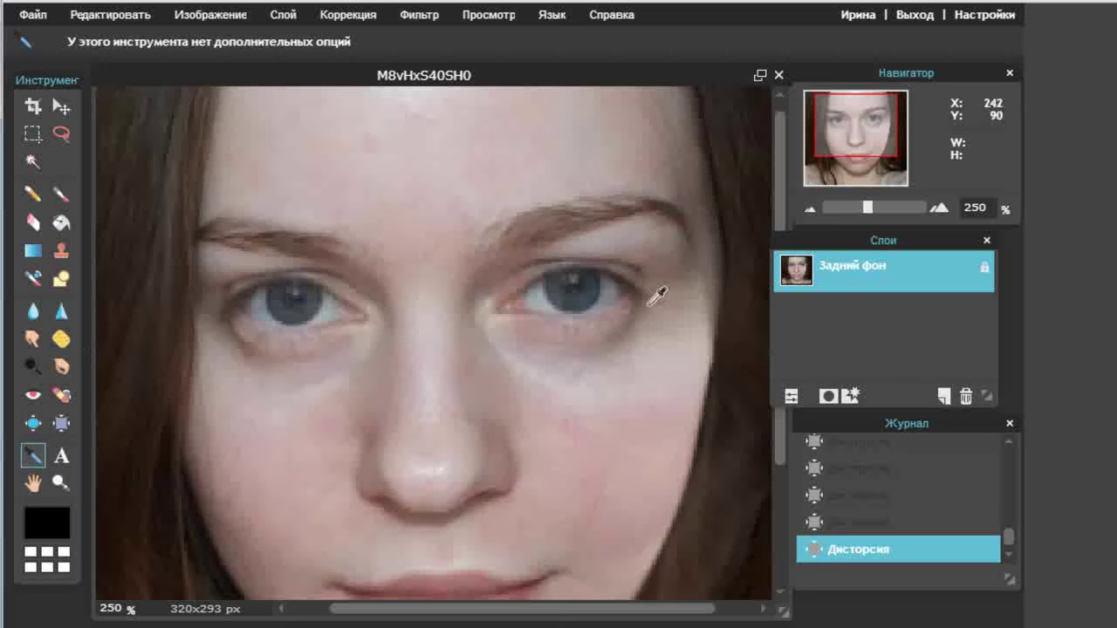
Sample the tone near the eye and set the foreground to the lighter grey-brown 6e615a.
click(636, 281)
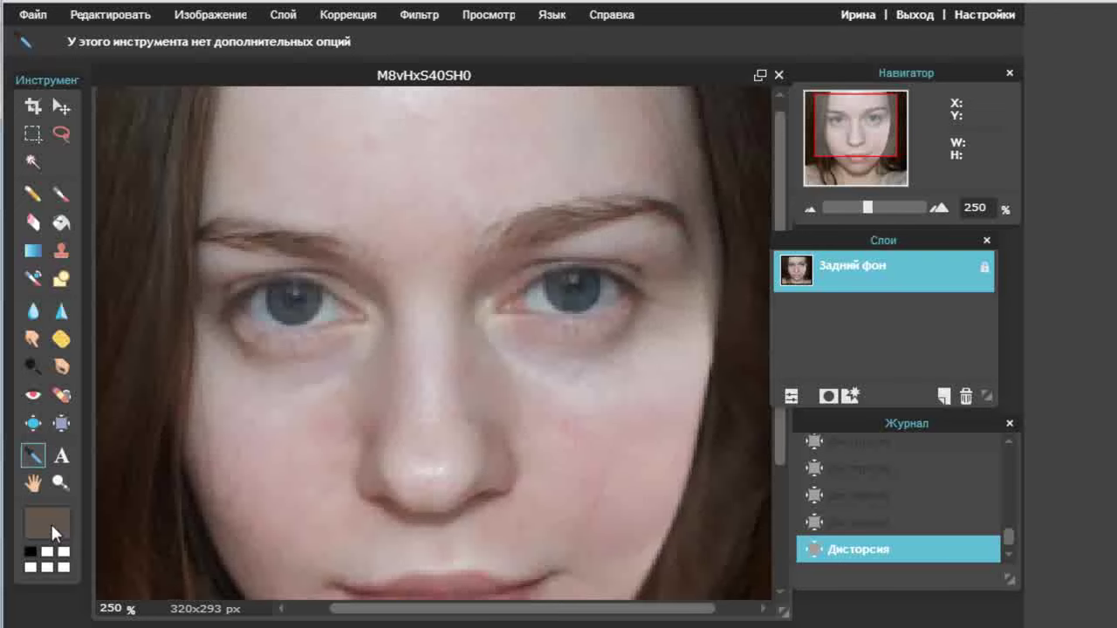
click(51, 516)
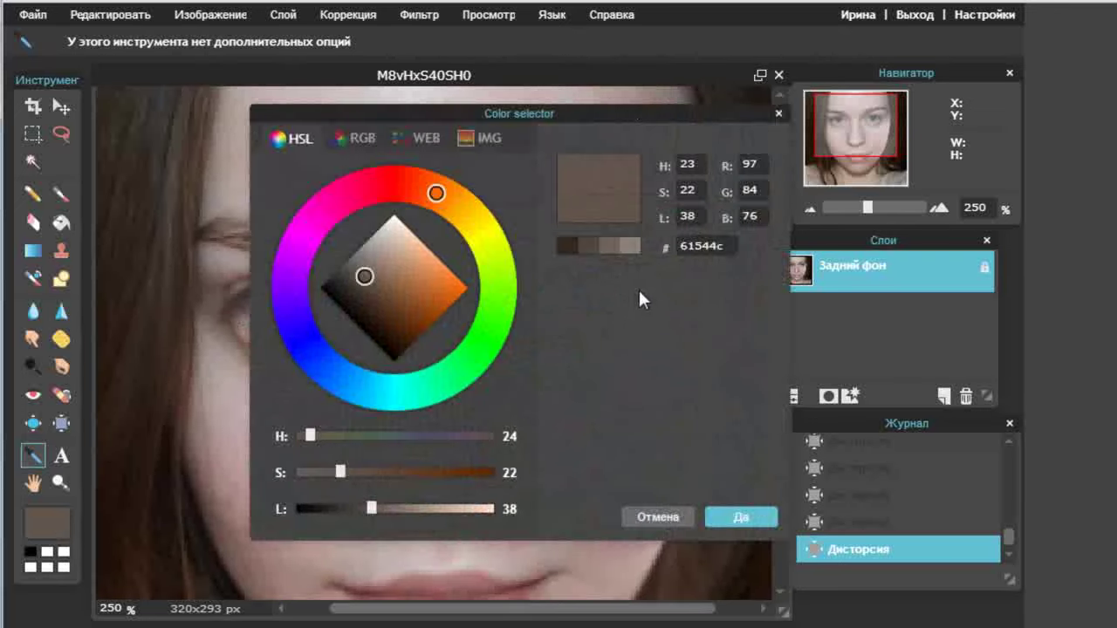
click(607, 244)
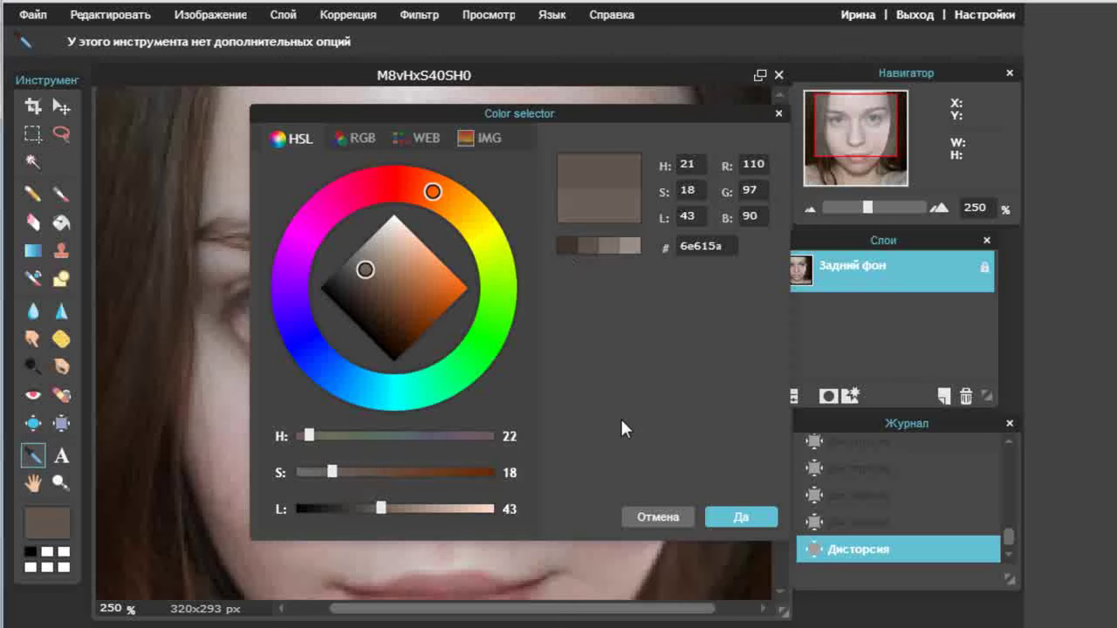
click(738, 516)
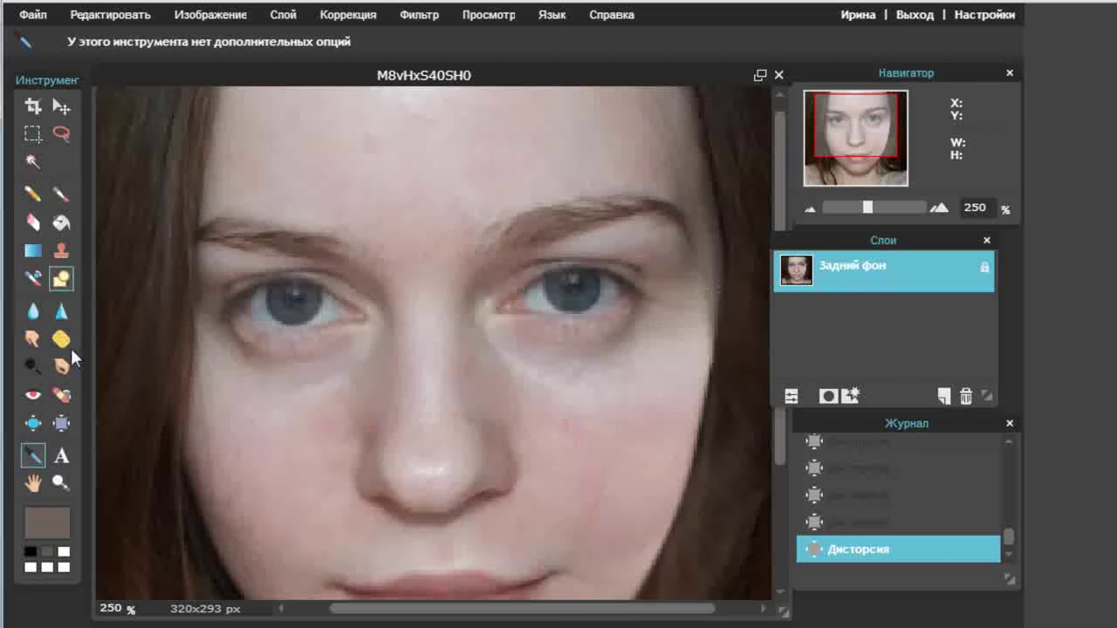
Set the Pencil to the Plain style and add a fine stroke near the right eye corner.
click(35, 197)
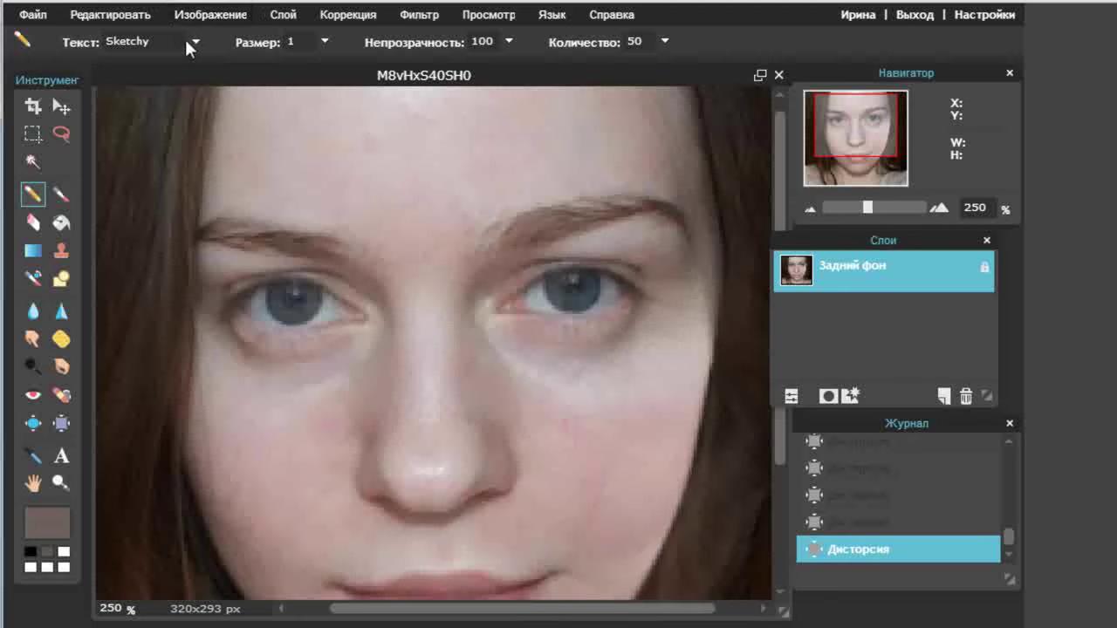
click(324, 41)
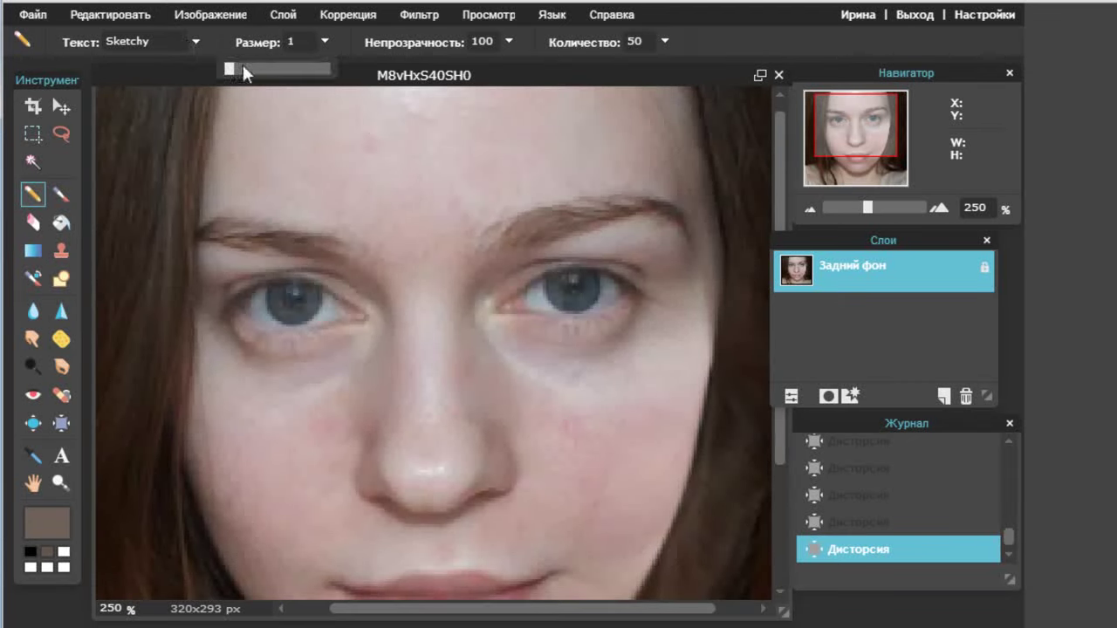
click(194, 40)
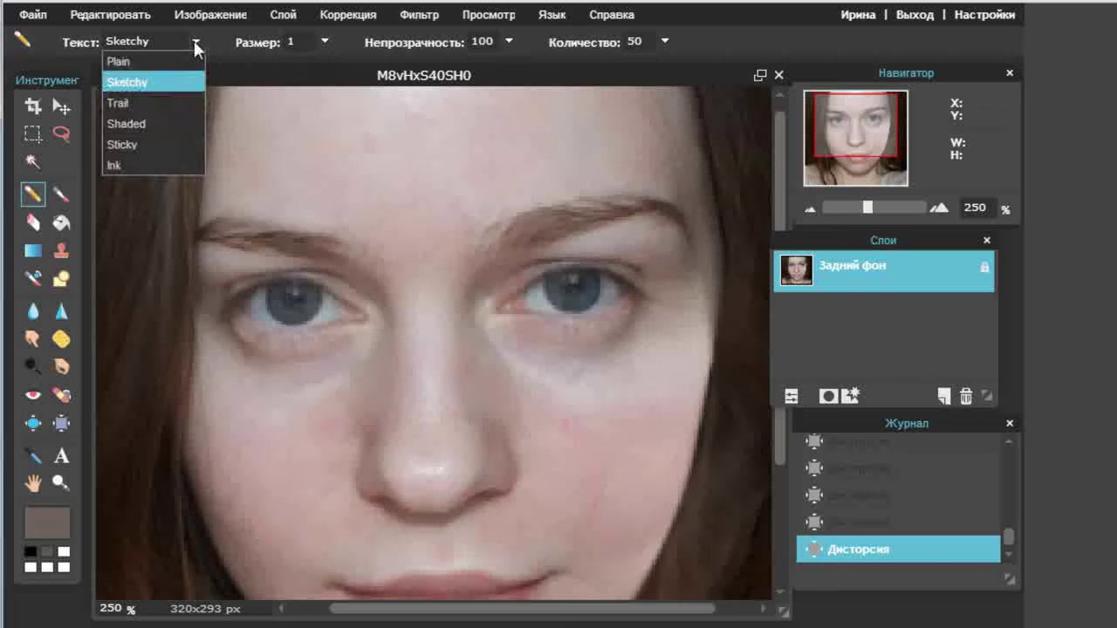
click(142, 61)
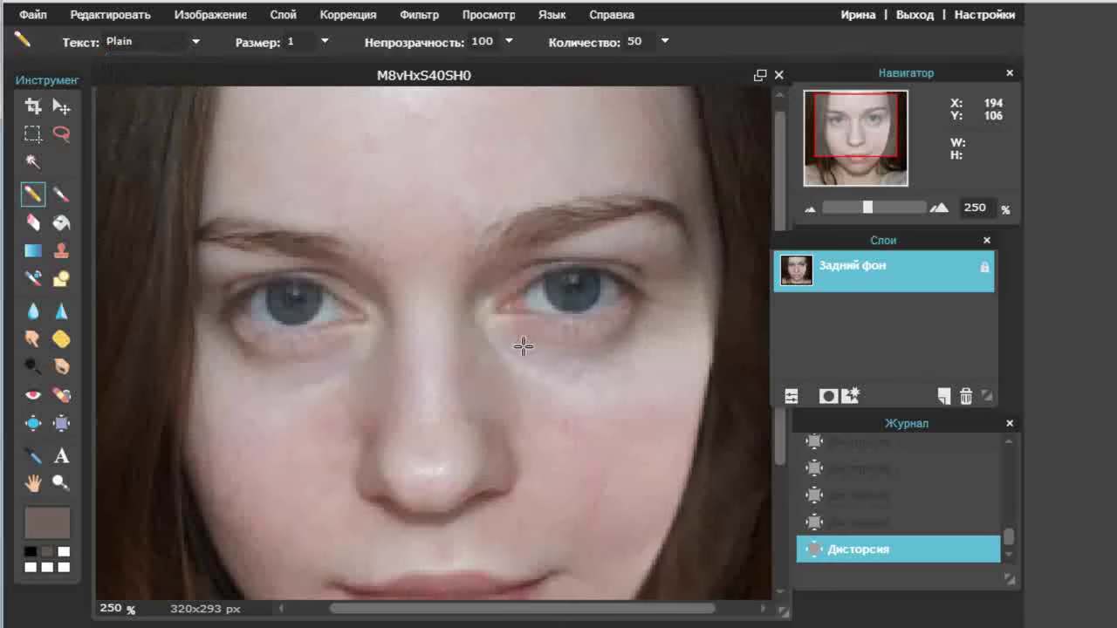
click(636, 295)
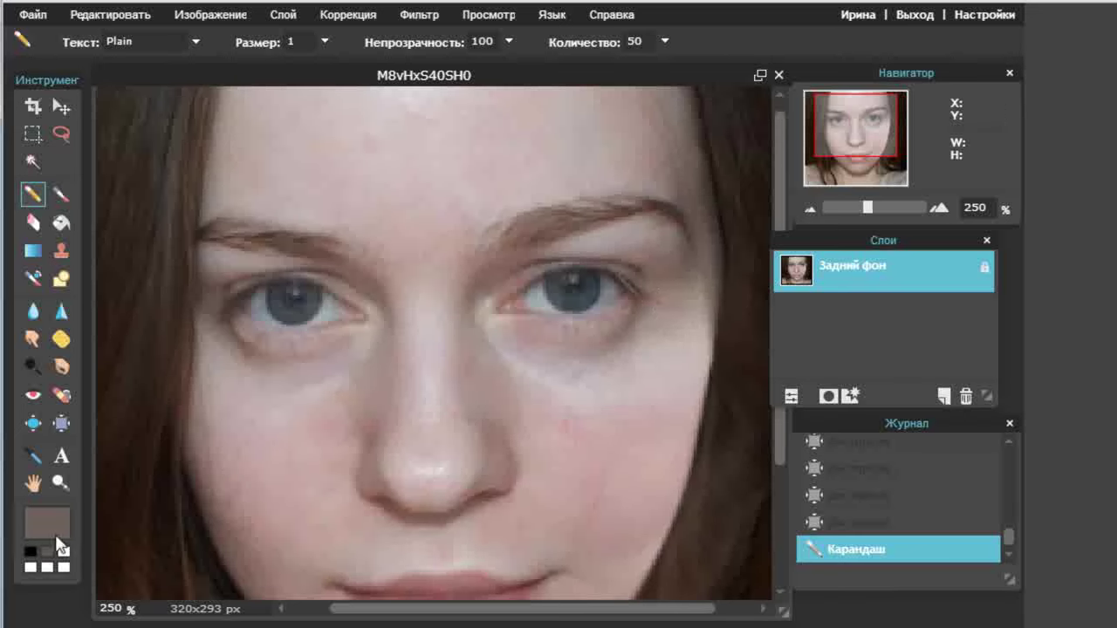
Change the pencil colour to the darker recent grey-brown 5e514b and check the history.
click(45, 524)
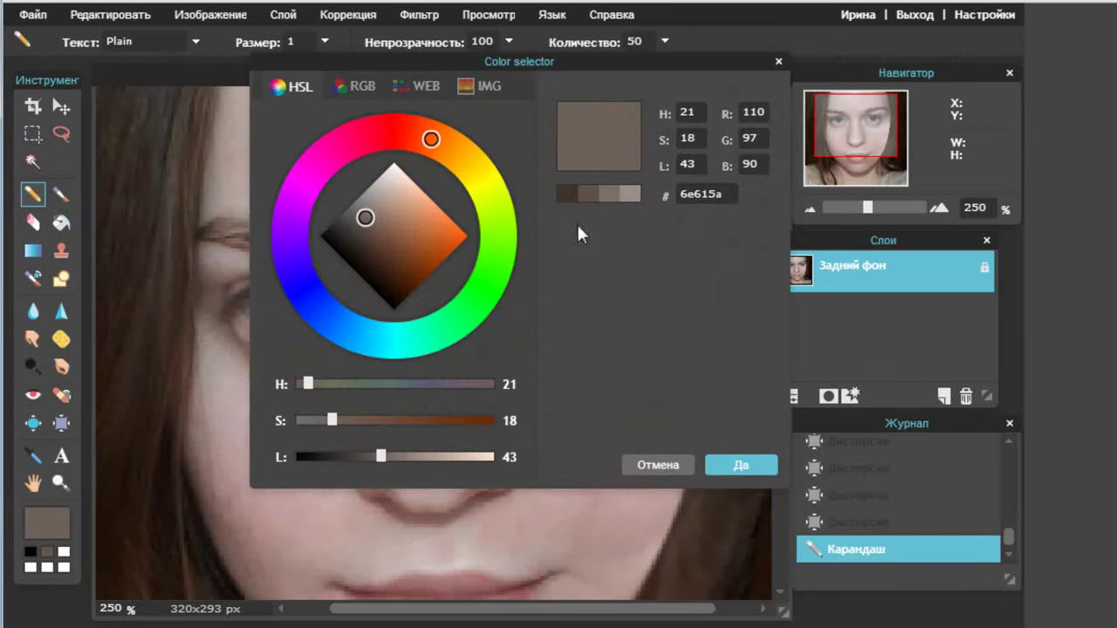
click(584, 189)
click(732, 465)
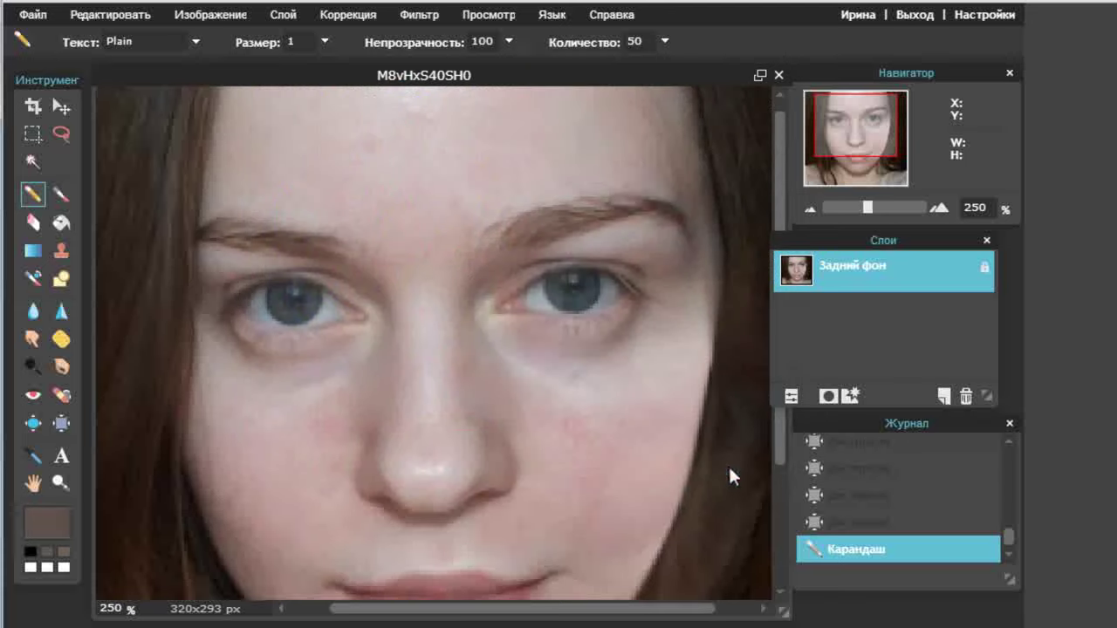
click(867, 498)
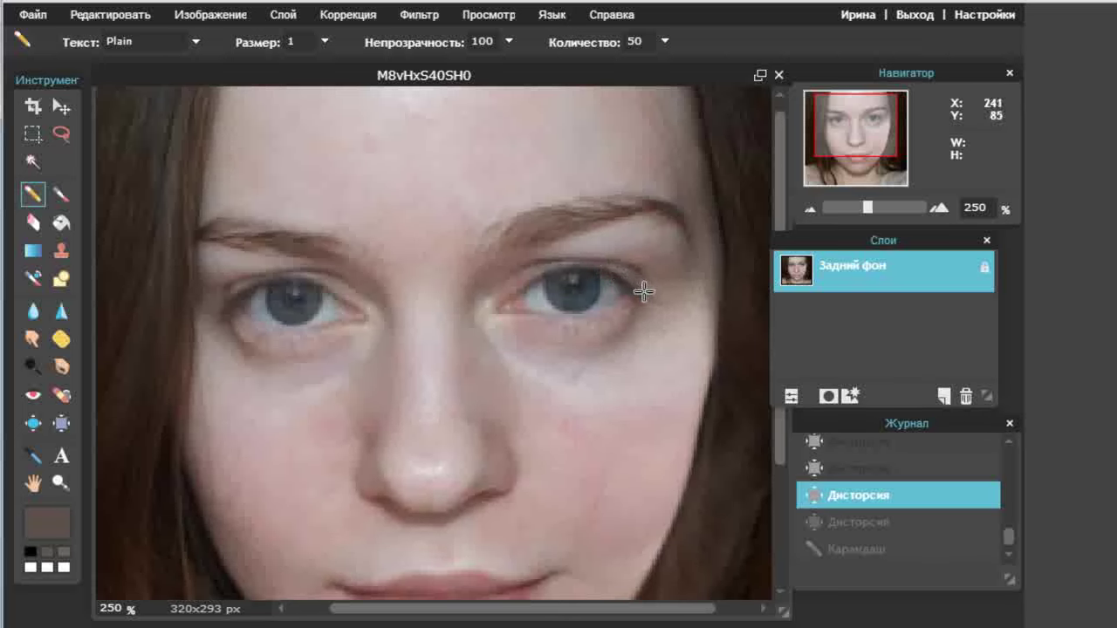
key(ctrl+y)
key(ctrl+y)
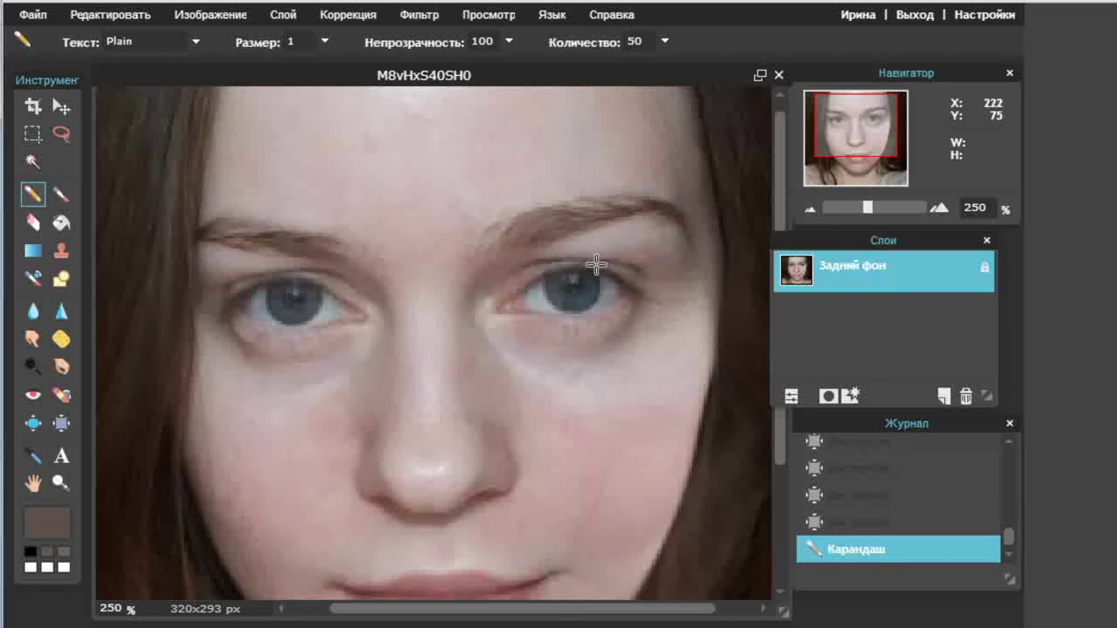
Test Sketchy-style pencil strokes around the right eye, undoing the rejected ones.
click(646, 297)
click(199, 40)
click(171, 76)
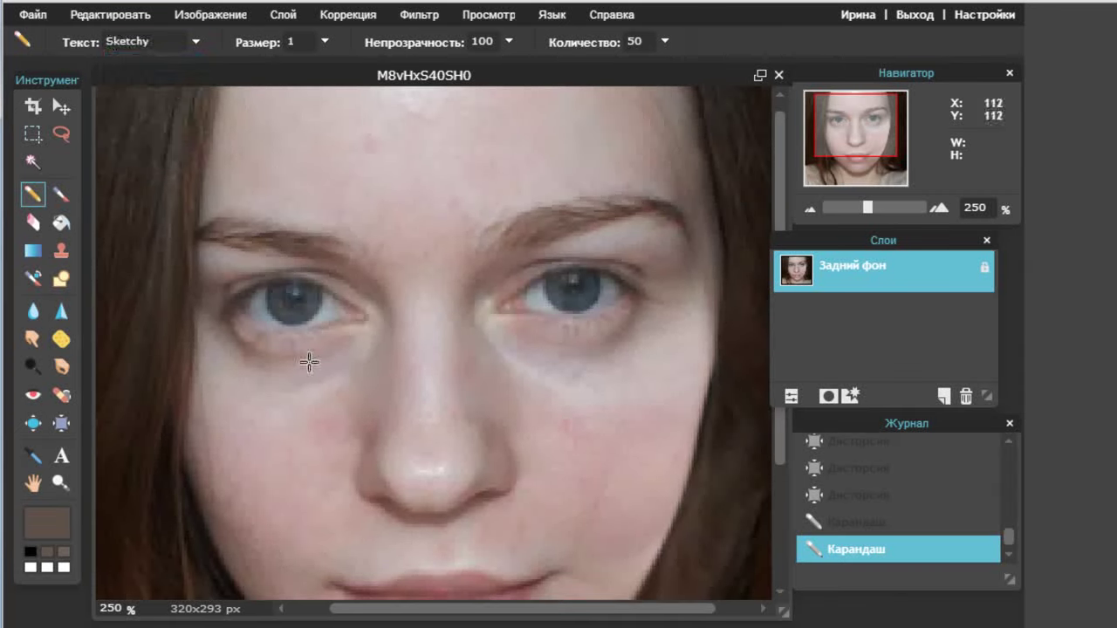
drag(251, 485, 281, 458)
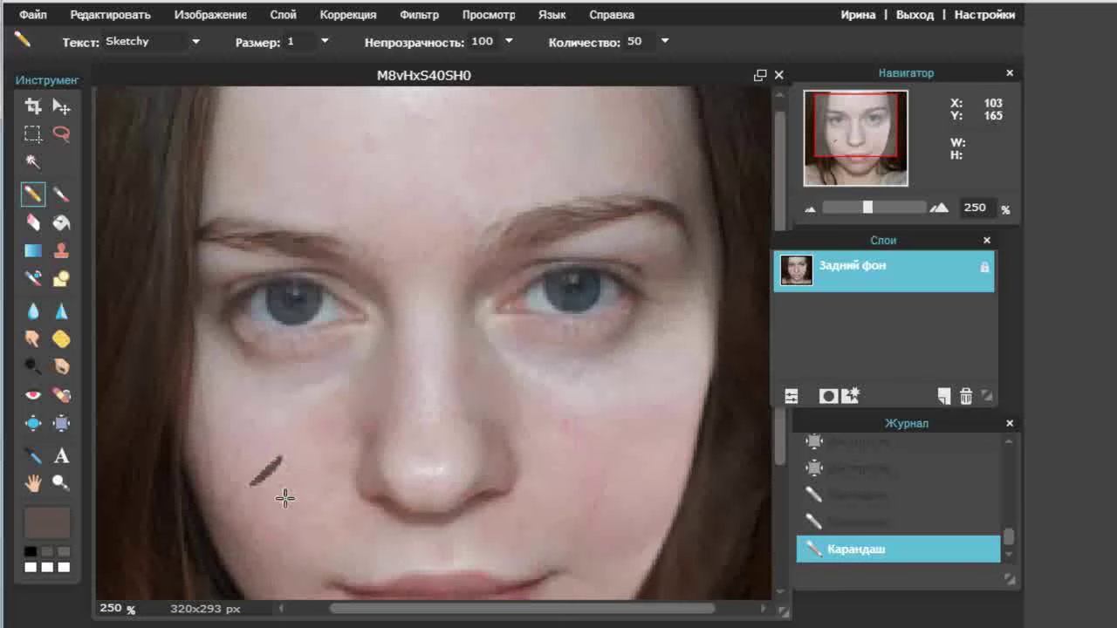
click(864, 522)
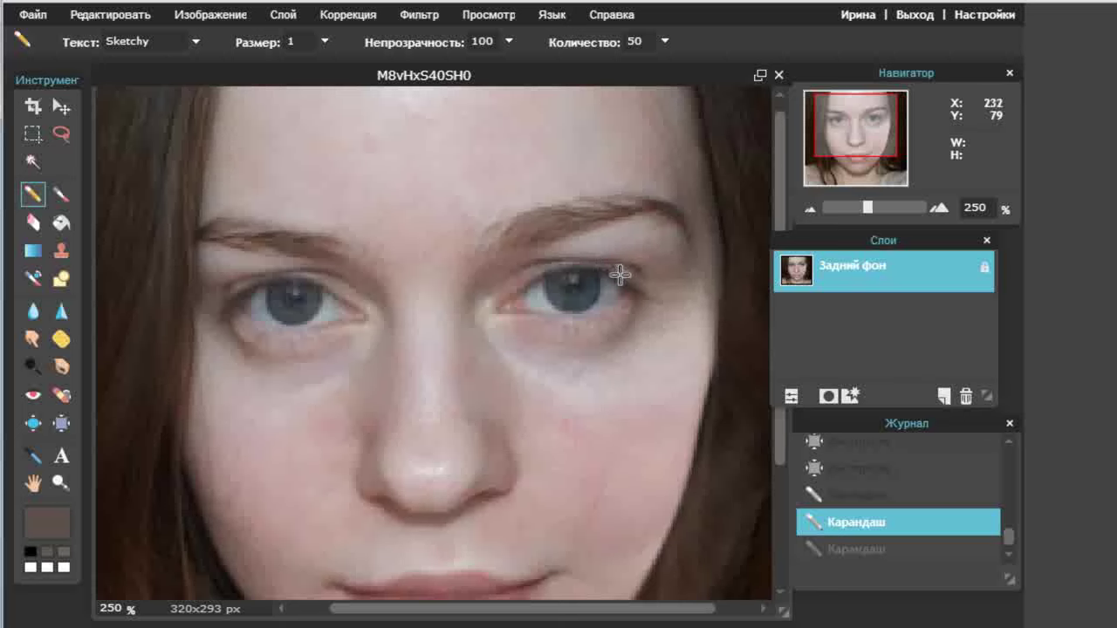
drag(628, 281, 656, 304)
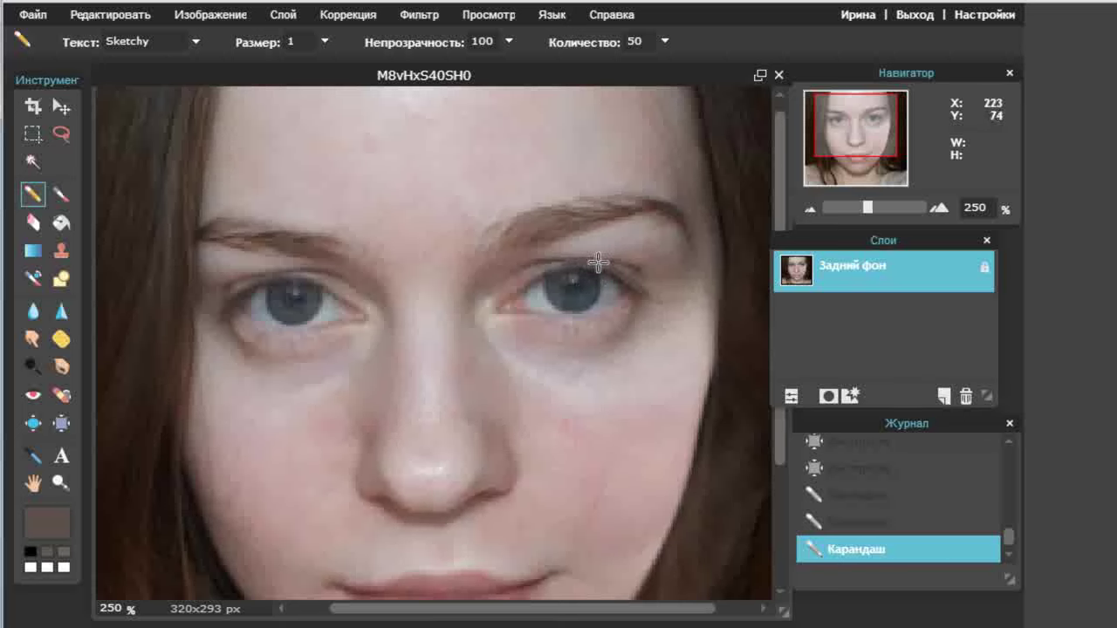
drag(629, 279, 578, 261)
click(863, 524)
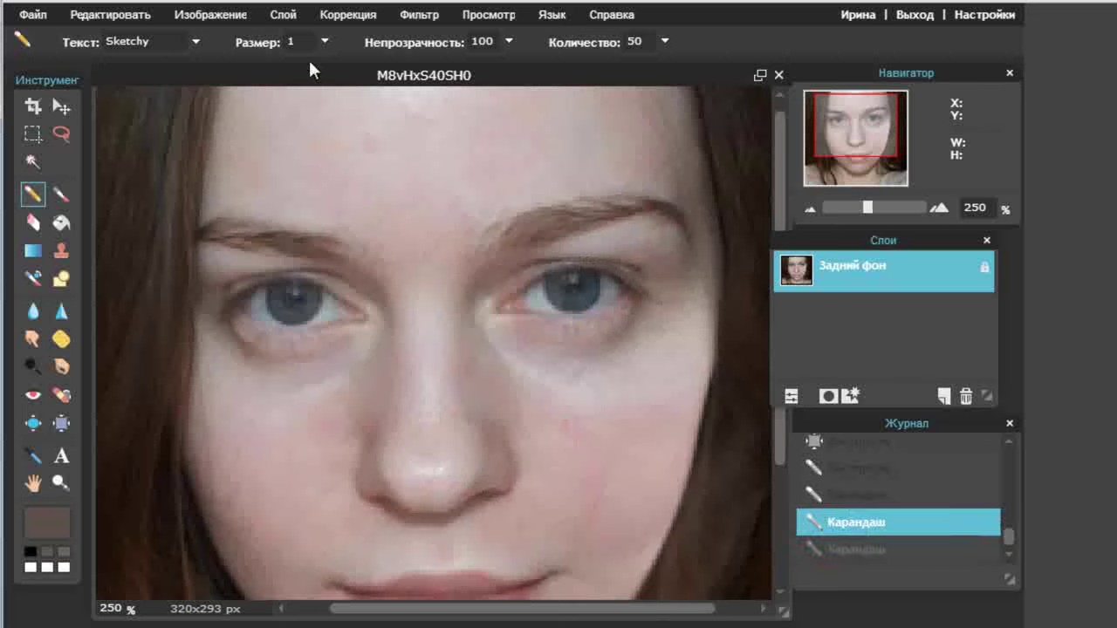
Switch the pencil to Trail and draw fine strokes along the right upper eyelid.
click(193, 42)
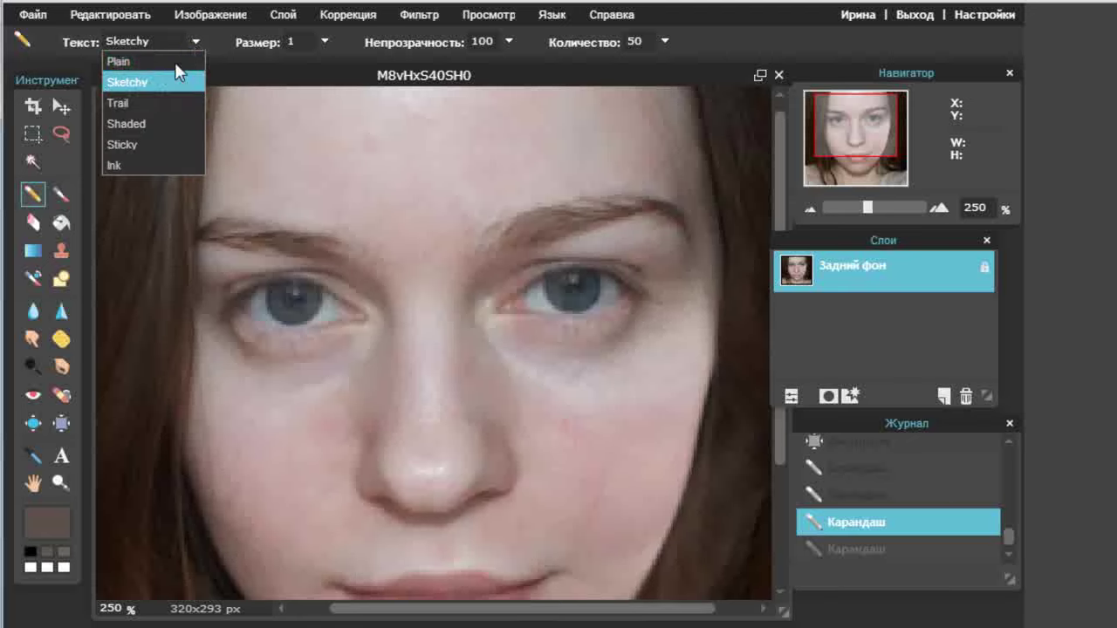
click(152, 103)
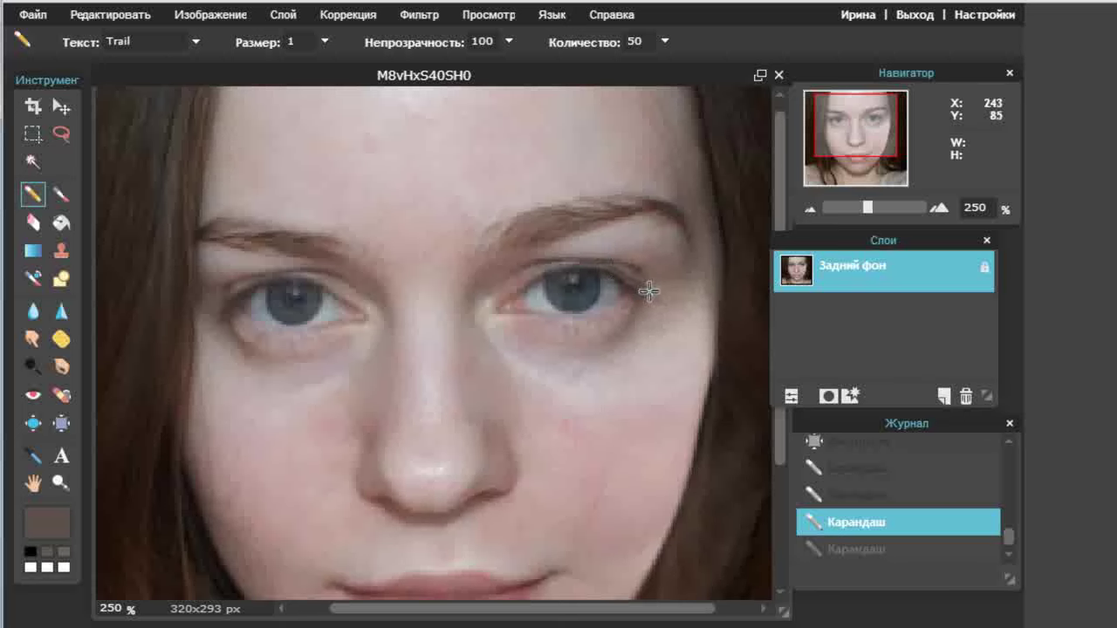
drag(648, 290, 651, 294)
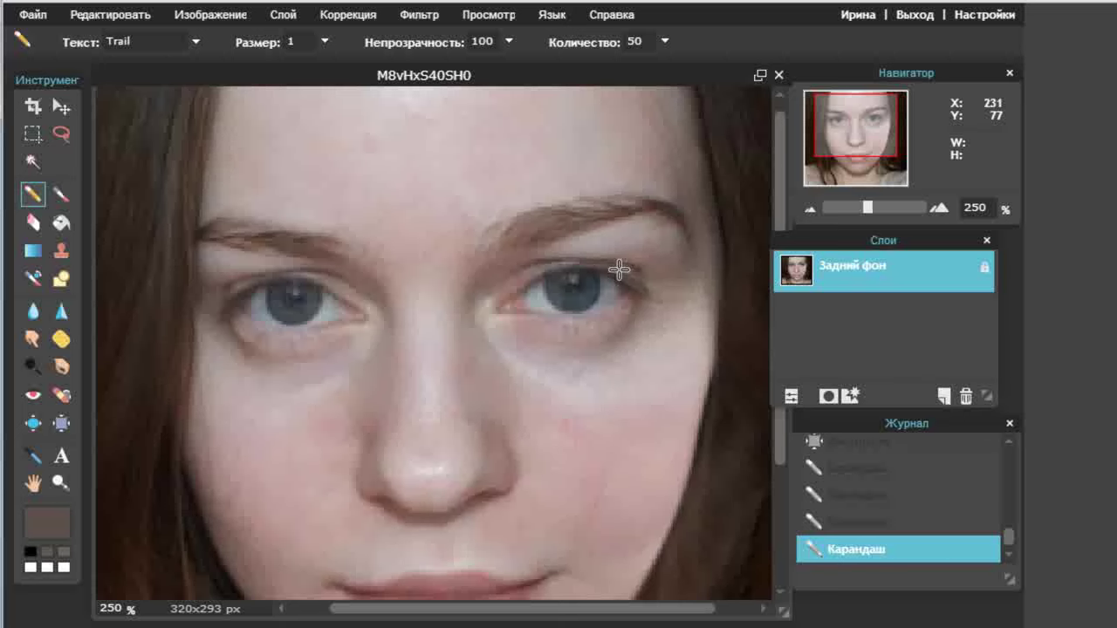
drag(658, 301, 625, 271)
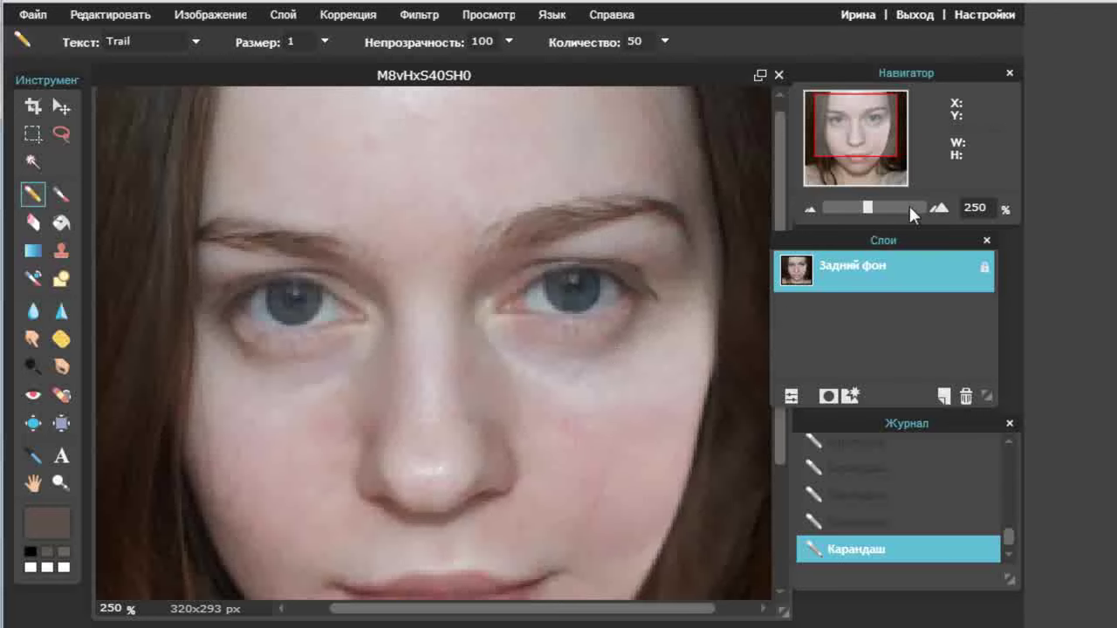
Zoom through 110%, 160% and 280% with the Navigator slider, then take the eyedropper.
click(852, 208)
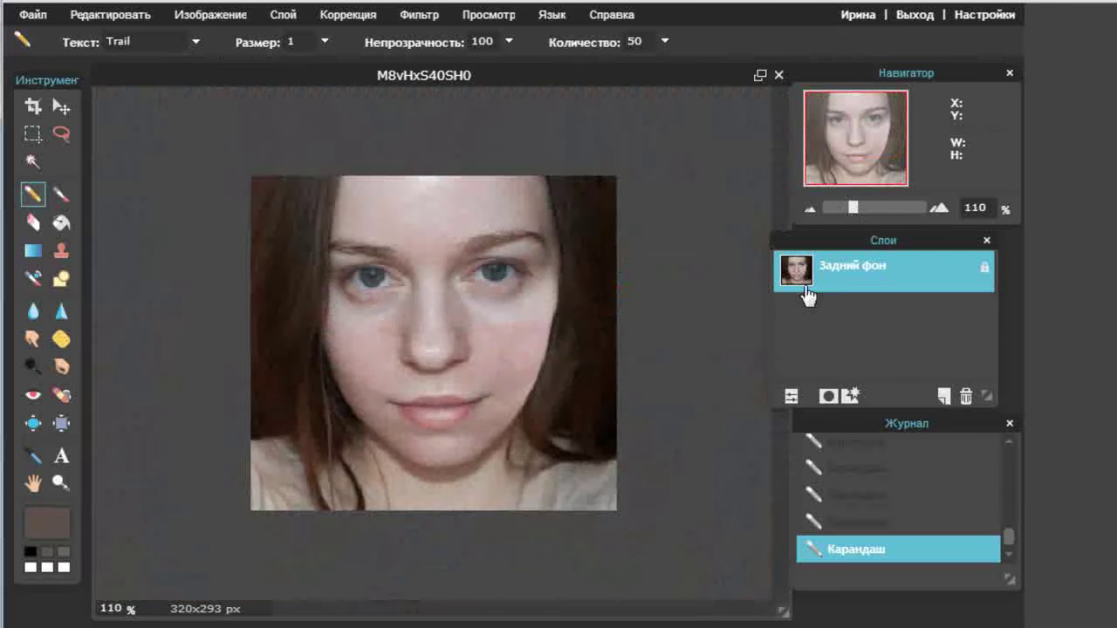
click(941, 209)
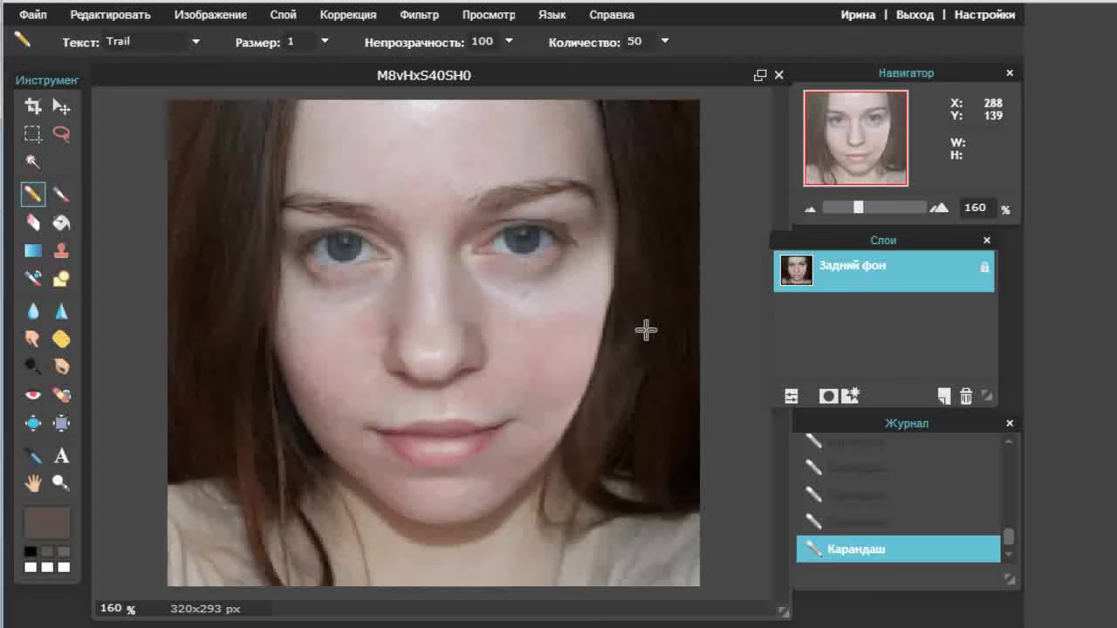
click(871, 210)
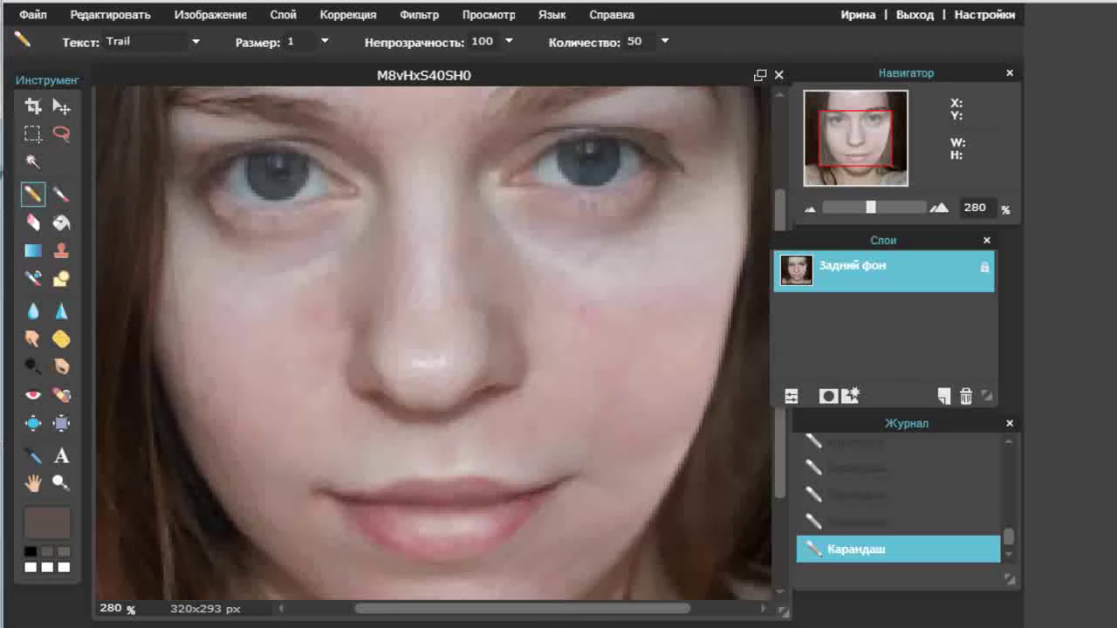
click(33, 456)
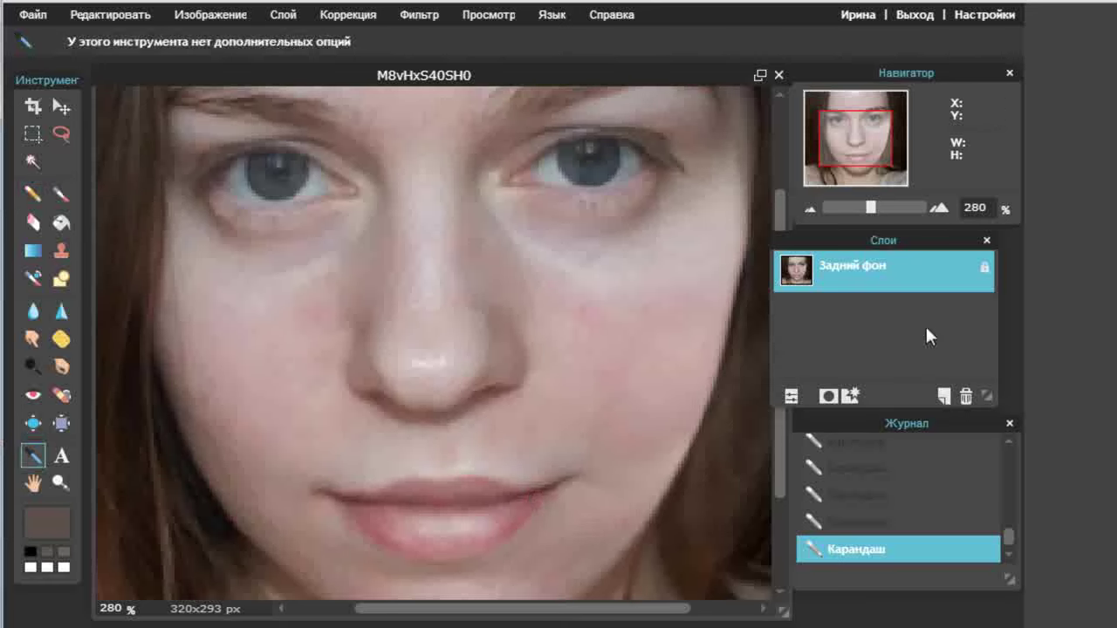
Sample the lip colour and darken it to 733e40 in the colour selector.
click(533, 499)
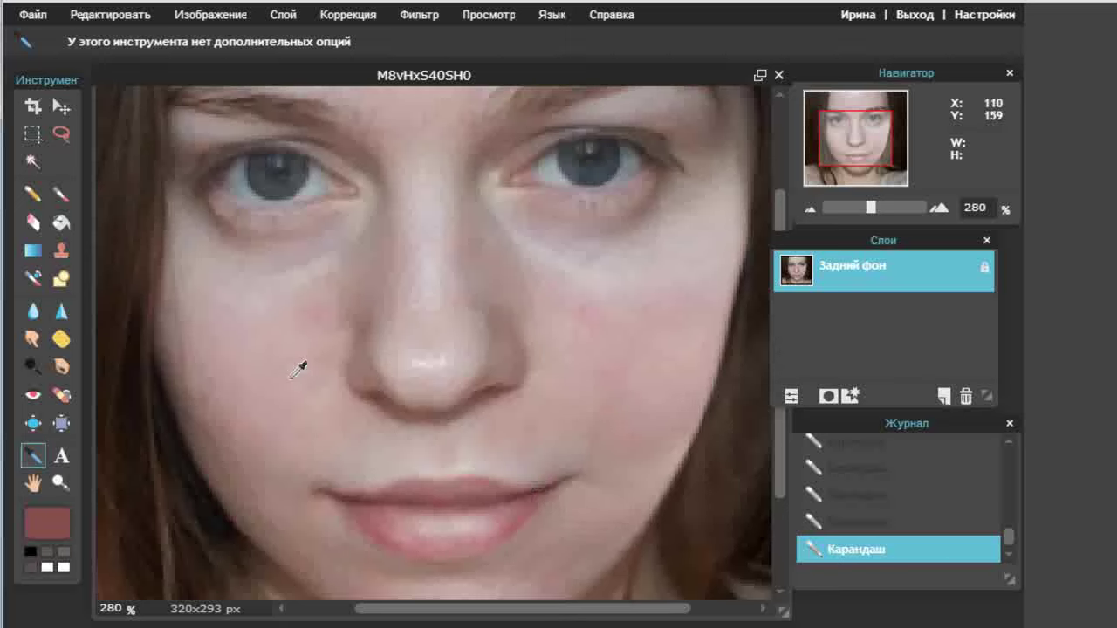
click(51, 522)
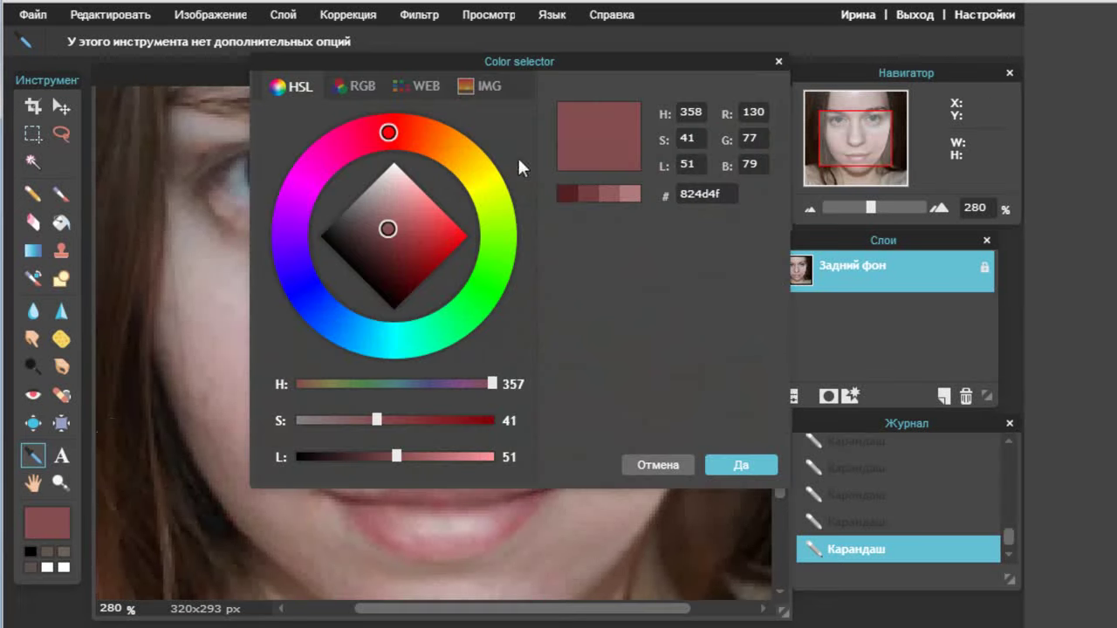
click(593, 197)
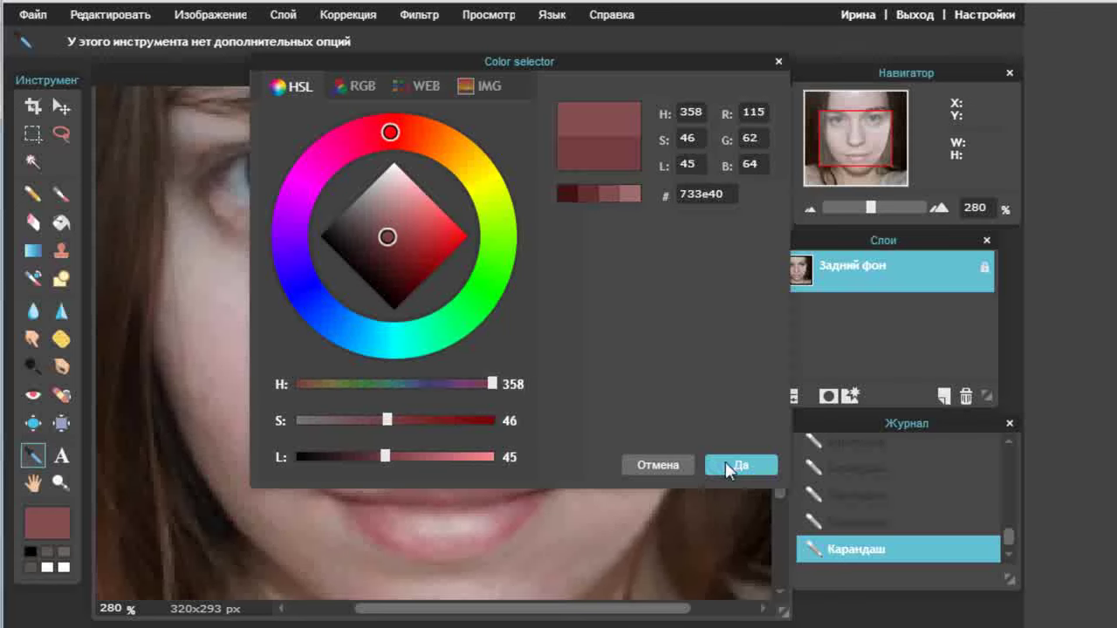
click(726, 462)
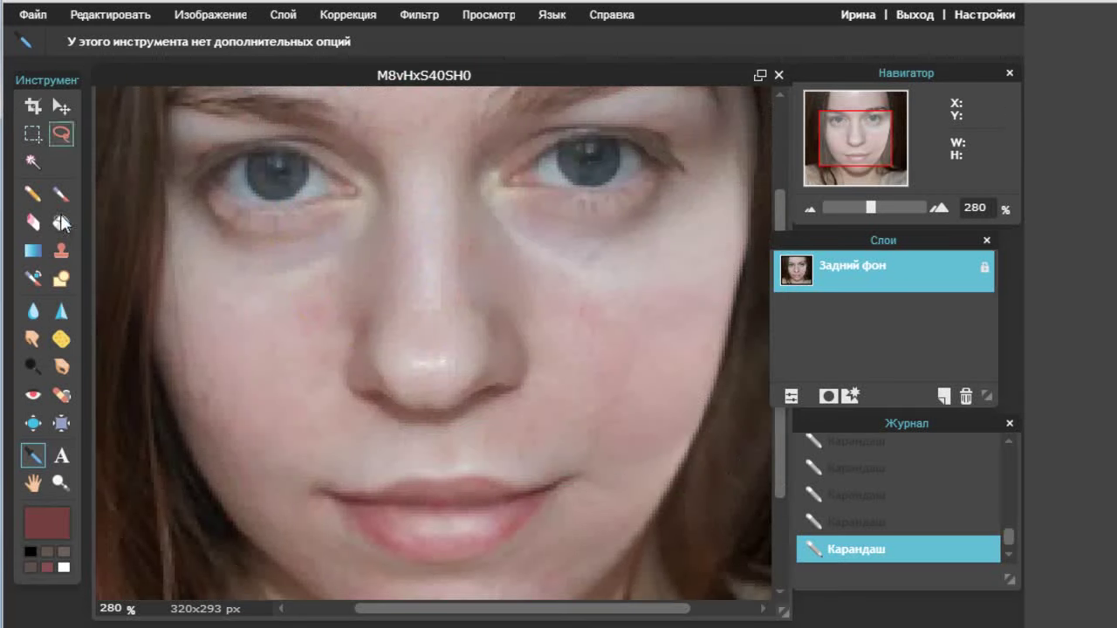
Pencil a Plain-style line at the lip corner, undoing the misplaced stroke below it.
click(32, 193)
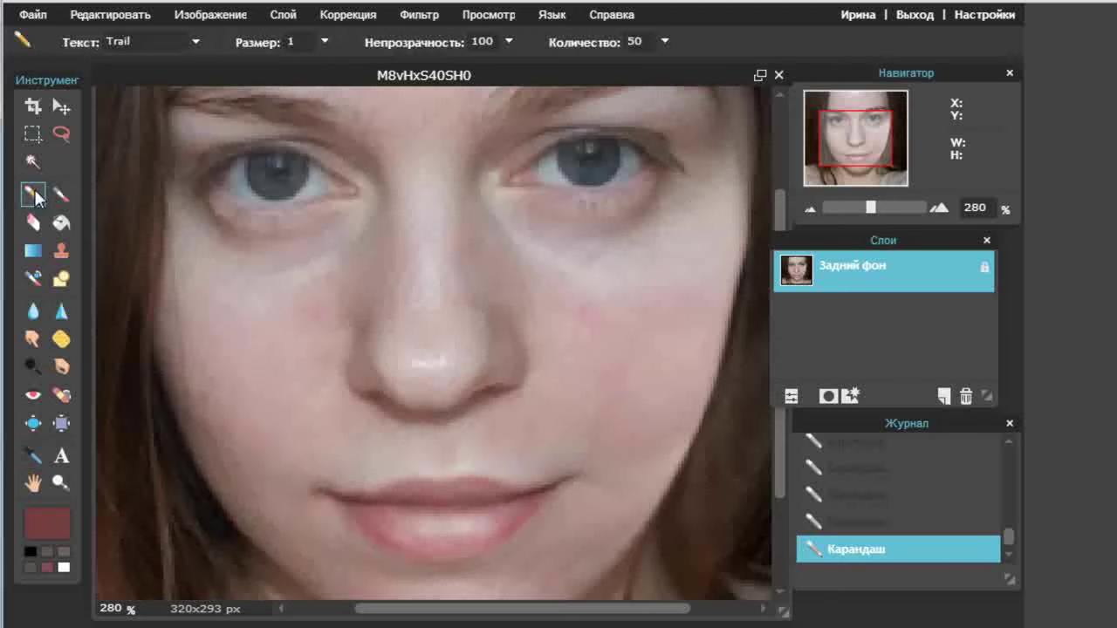
click(196, 41)
click(157, 59)
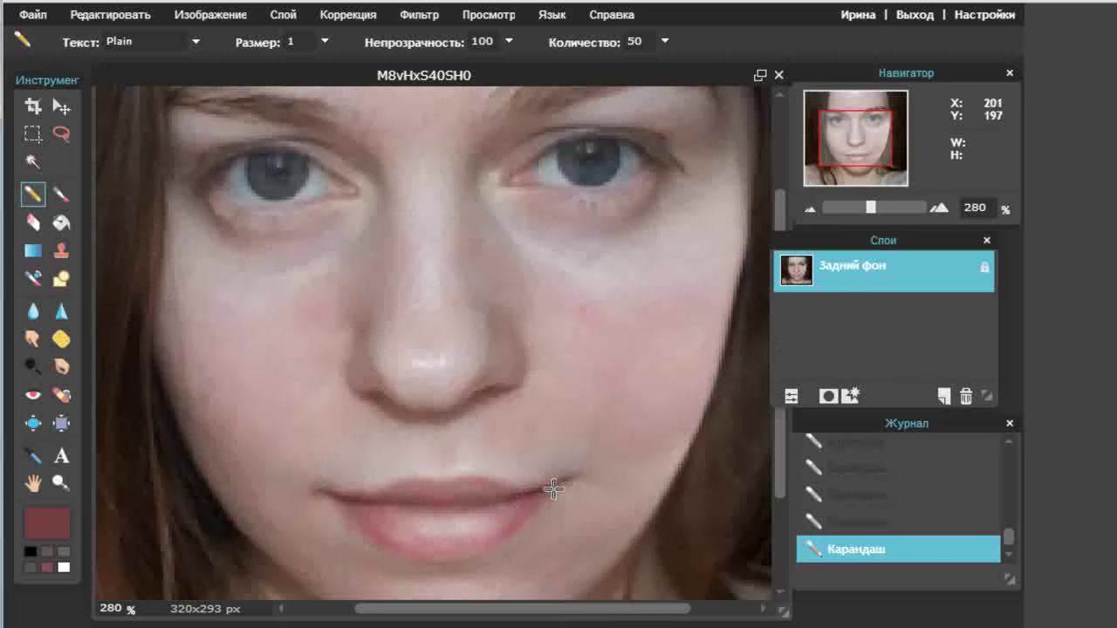
drag(514, 518, 529, 501)
key(ctrl+z)
click(526, 489)
Sharpen along the lower lip using a size-20 soft brush.
click(62, 311)
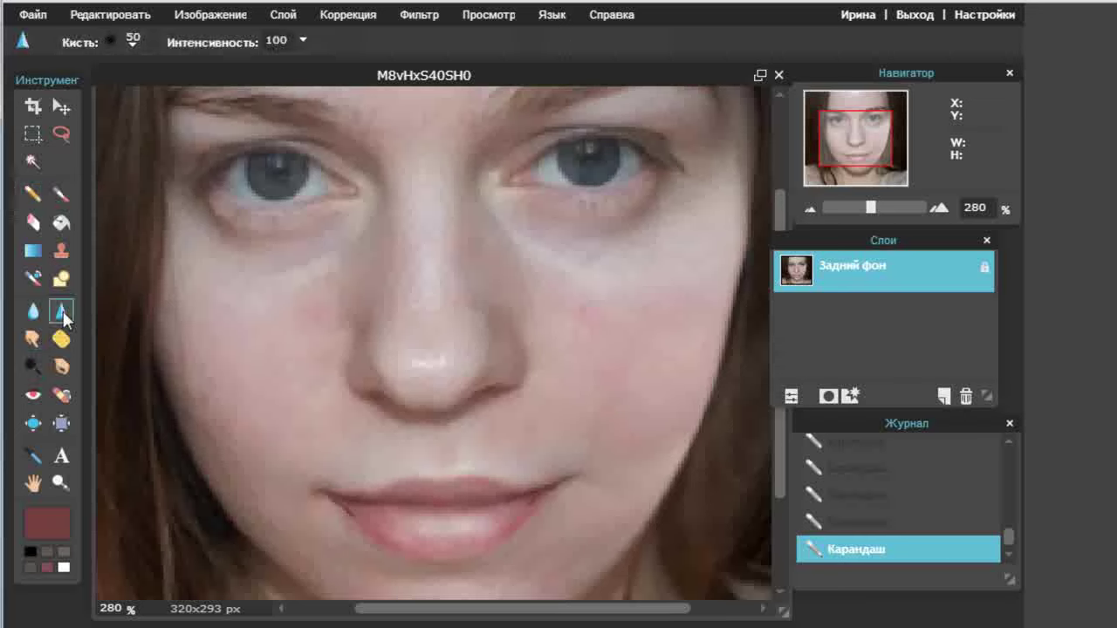
click(133, 40)
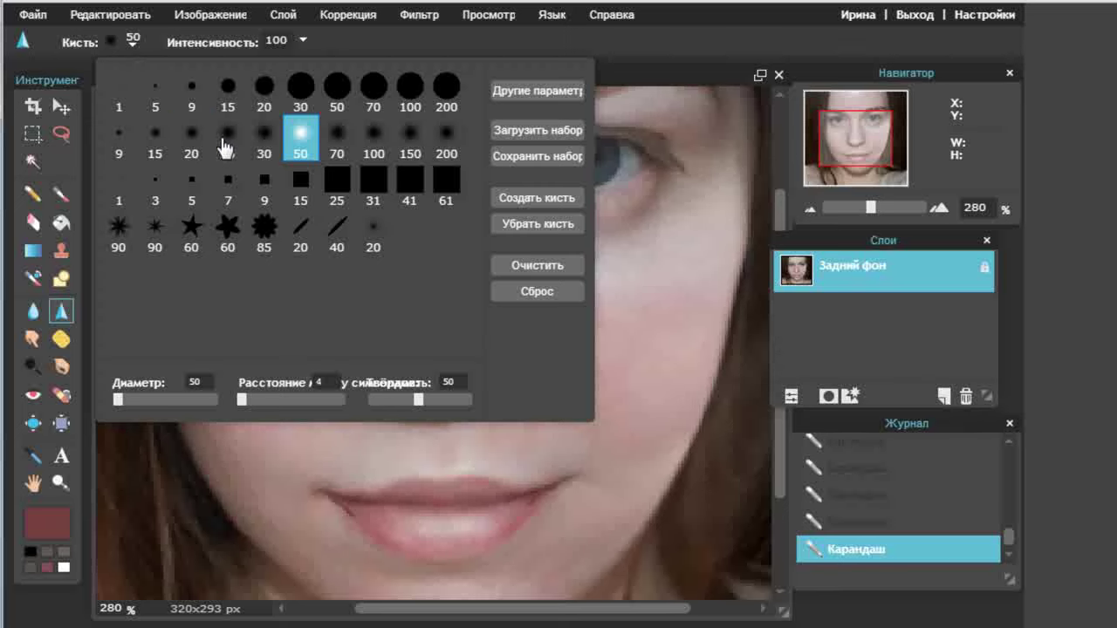
click(193, 141)
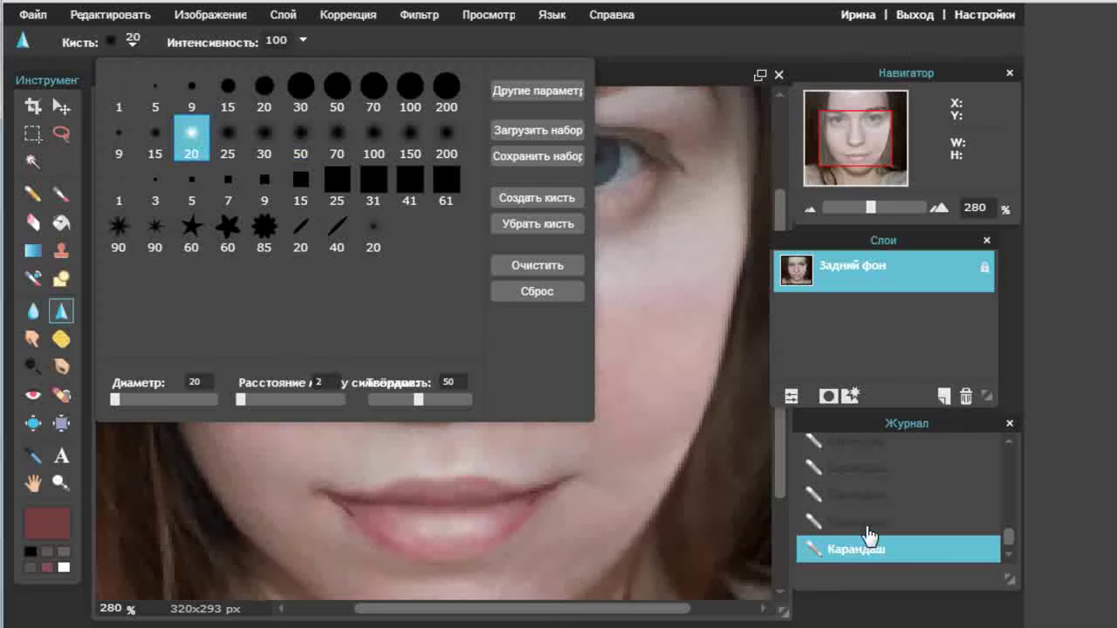
click(27, 32)
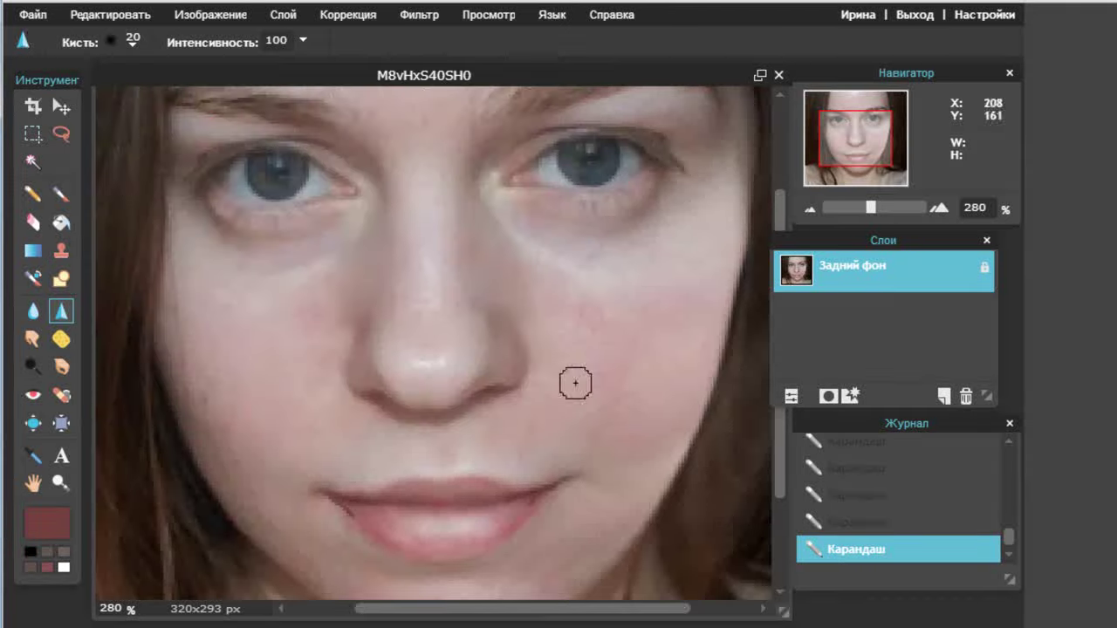
mouse_move(408, 516)
mouse_down()
mouse_move(474, 508)
mouse_move(444, 519)
mouse_move(393, 509)
mouse_move(474, 516)
mouse_up()
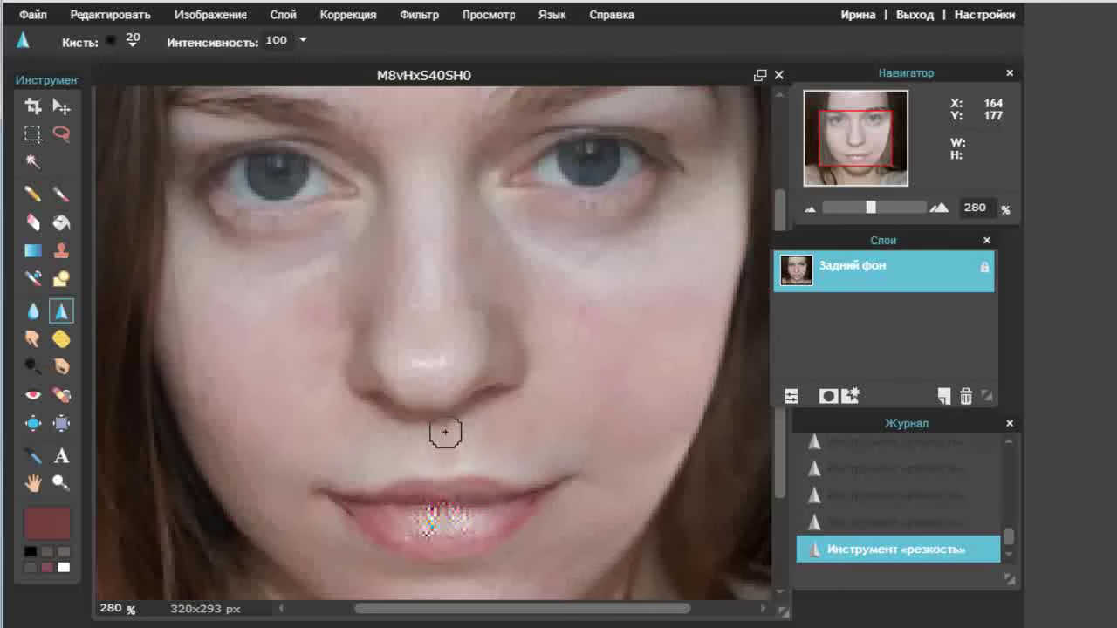
click(848, 206)
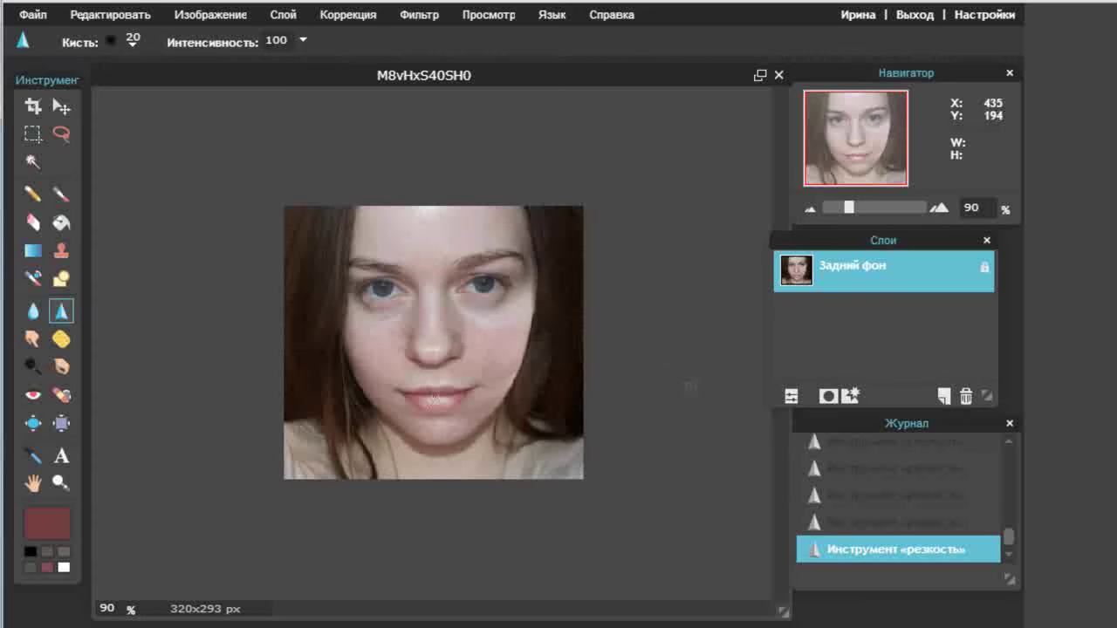
Apply the Волшебное сияние glow filter from the Фильтр menu.
scroll(690, 385, up, 3)
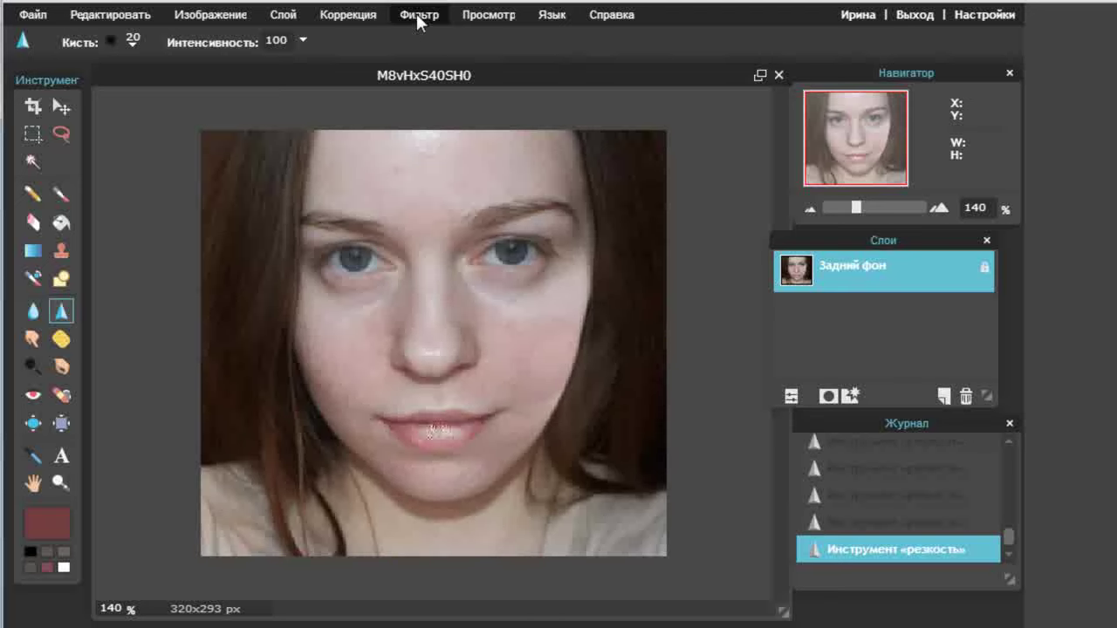
click(419, 16)
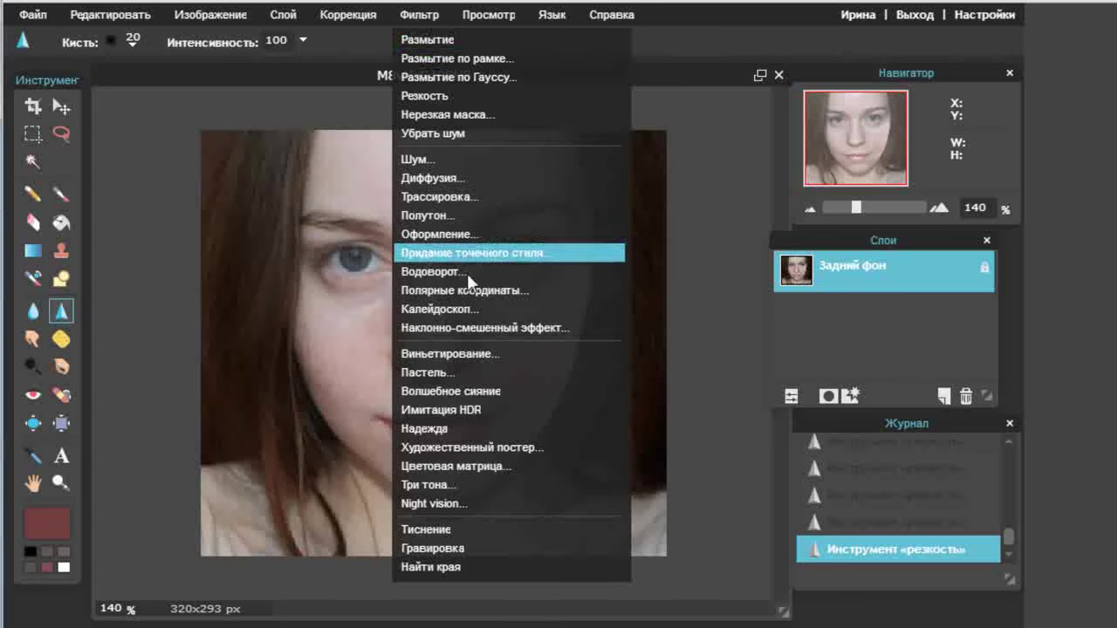
click(451, 391)
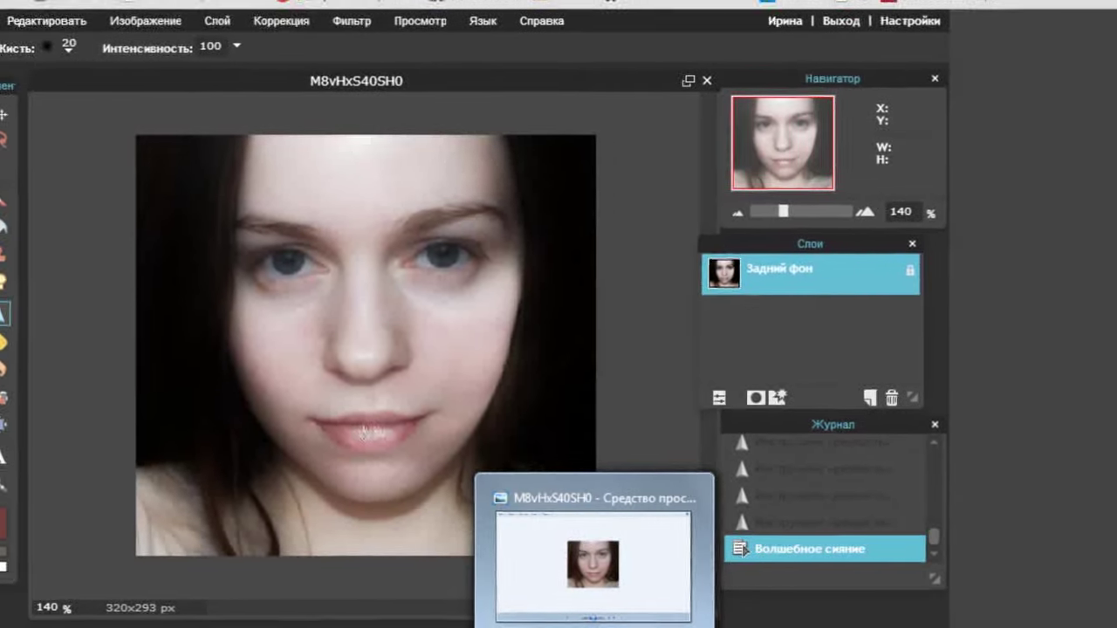
Show the original photo in Windows Photo Viewer via its taskbar thumbnail.
click(598, 561)
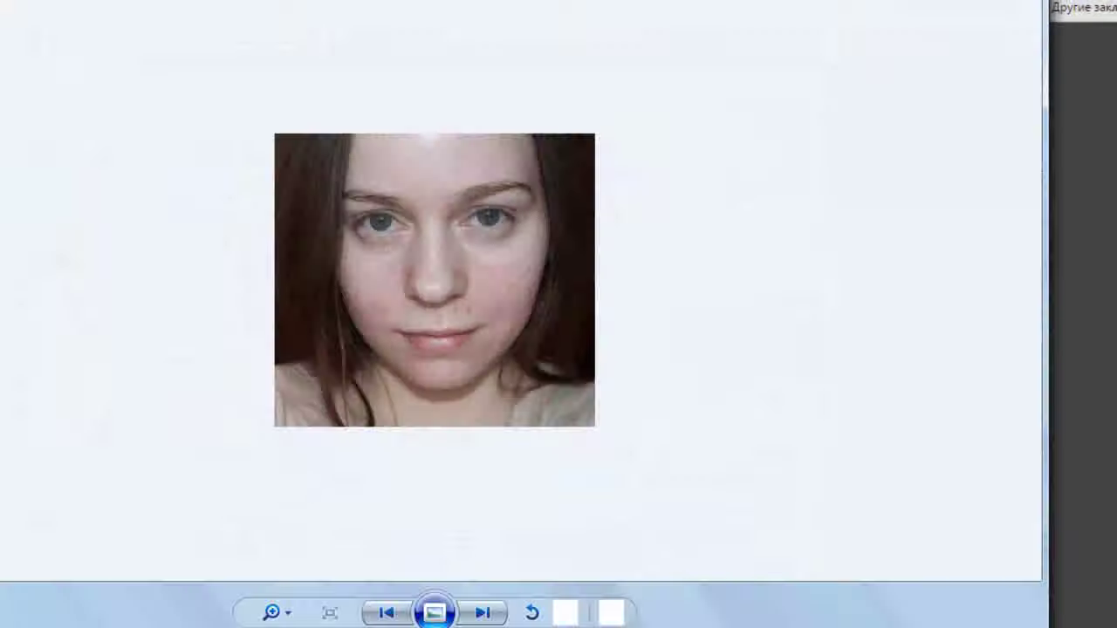